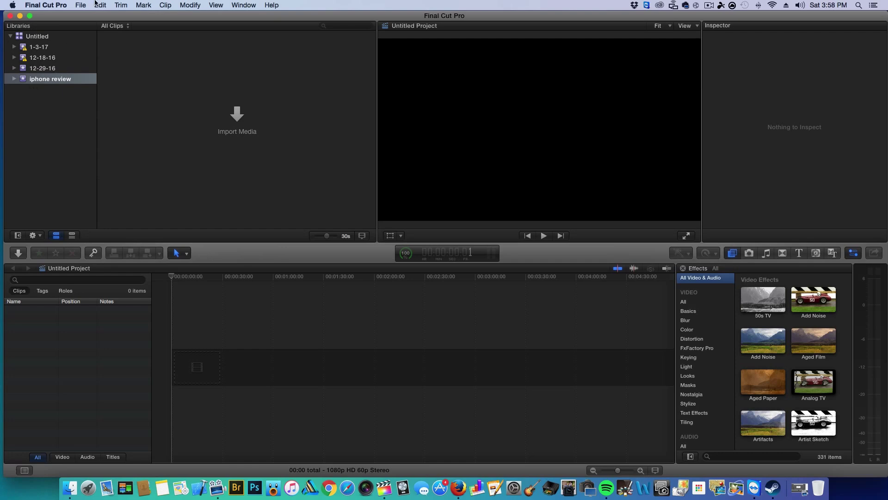
- Create an event named "final cut pro tutorial" in the Untitled library
{"action": "left_click", "coordinate": [81, 5]}
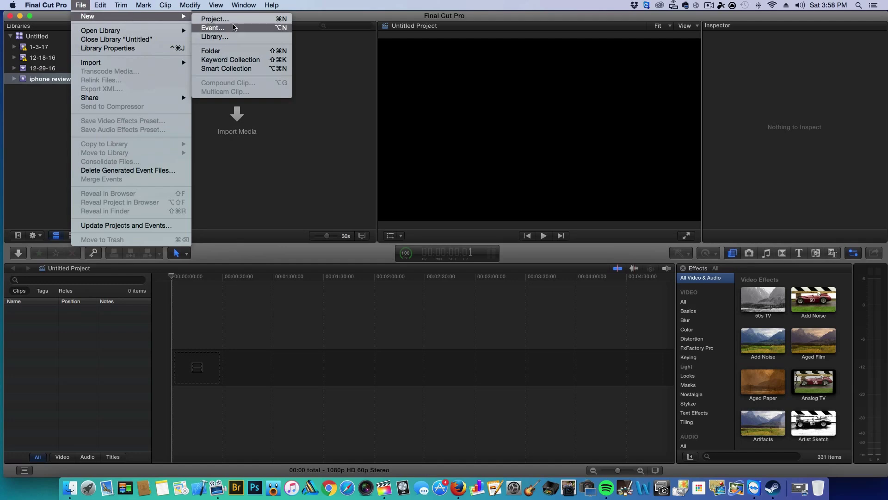
{"action": "left_click", "coordinate": [233, 27]}
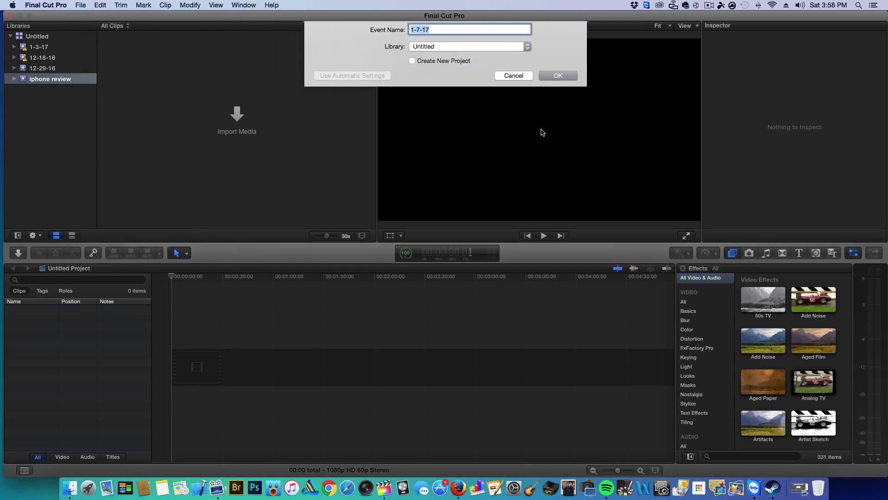
{"action": "type", "text": "final cut pro tutorial"}
{"action": "left_click", "coordinate": [557, 77]}
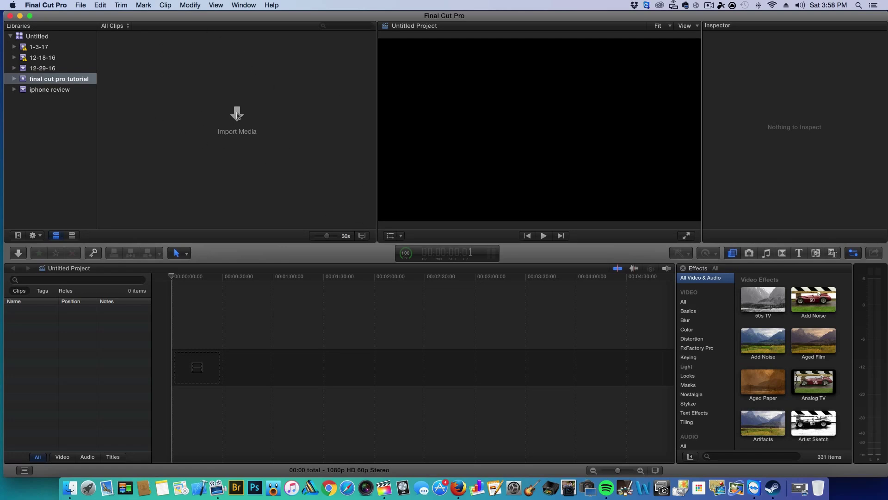
- Look through the video clips on the NO NAME camera card in the media import window and close the window
{"action": "left_click", "coordinate": [246, 124]}
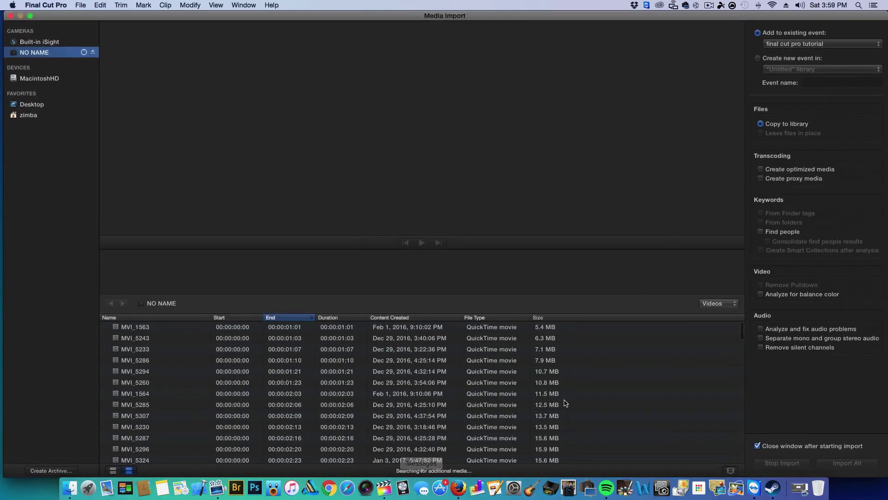
{"action": "scroll", "coordinate": [566, 402], "scroll_direction": "down", "scroll_amount": 5}
{"action": "scroll", "coordinate": [185, 416], "scroll_direction": "down", "scroll_amount": 5}
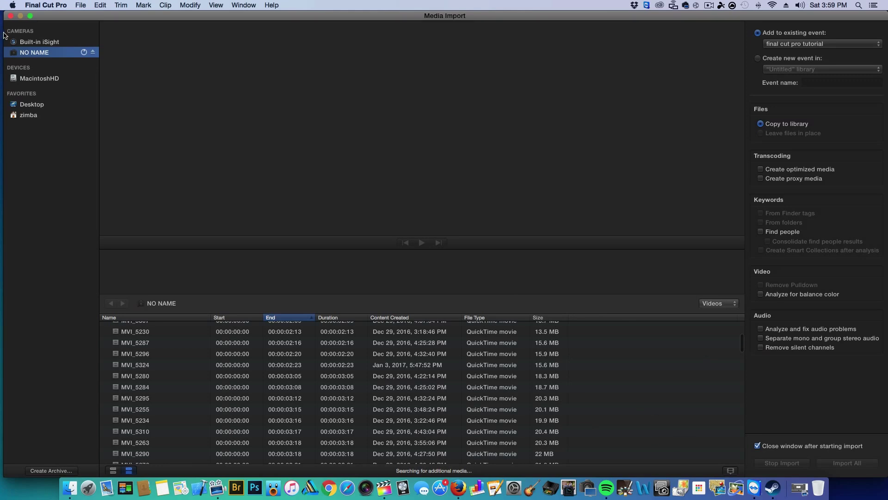
{"action": "left_click", "coordinate": [30, 16]}
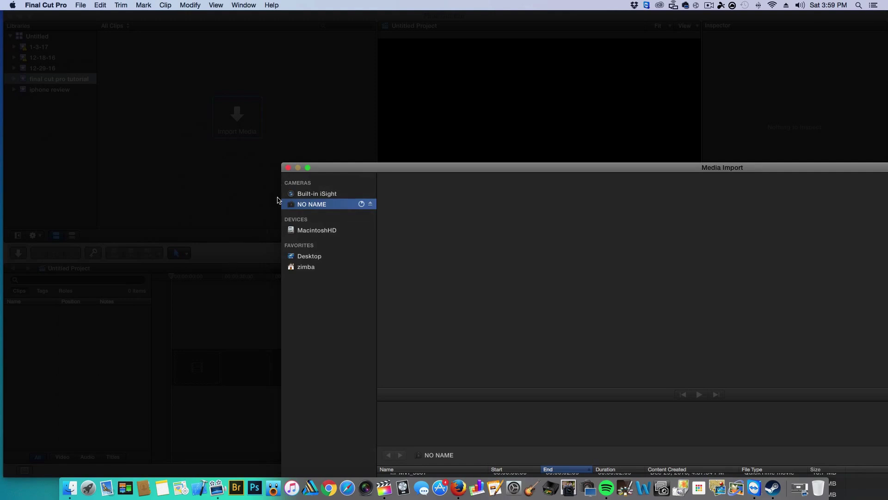
{"action": "left_click", "coordinate": [288, 167]}
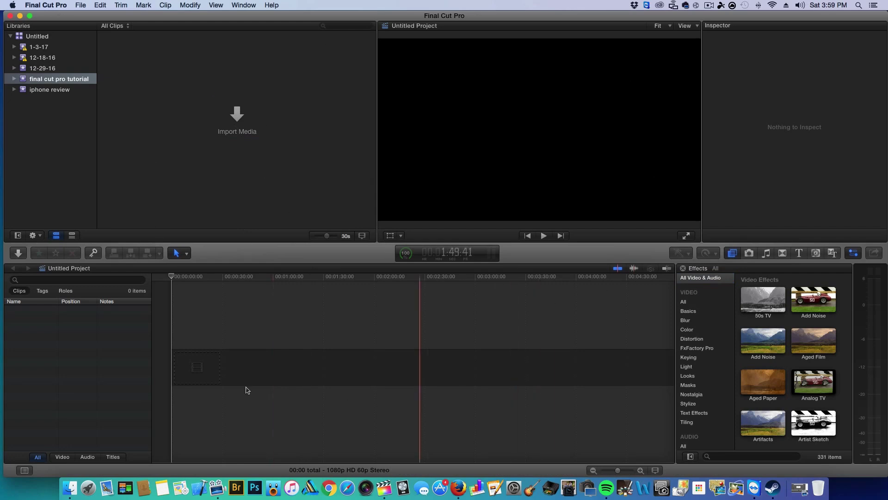
- Create a project named "youtube final cut tutorial" in the final cut pro tutorial event with 1080p HD format, 1920x1080 resolution and 60p rate
{"action": "left_click", "coordinate": [82, 5]}
{"action": "mouse_move", "coordinate": [175, 17]}
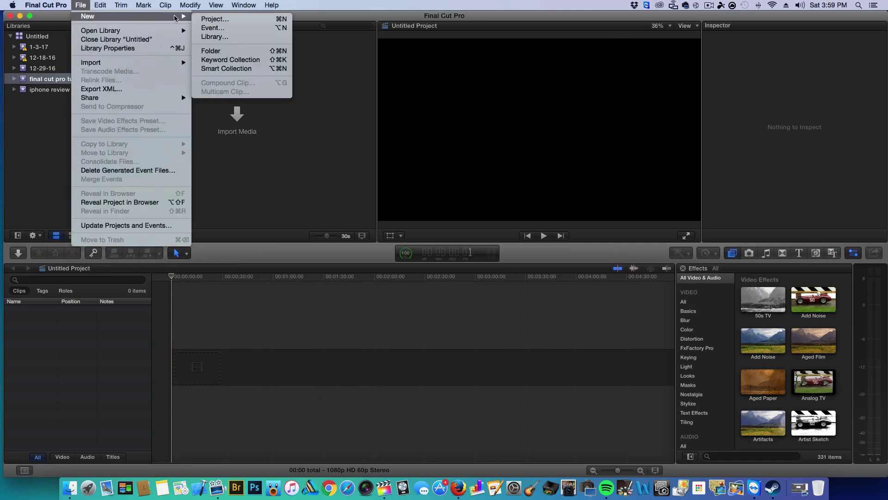
{"action": "left_click", "coordinate": [220, 18]}
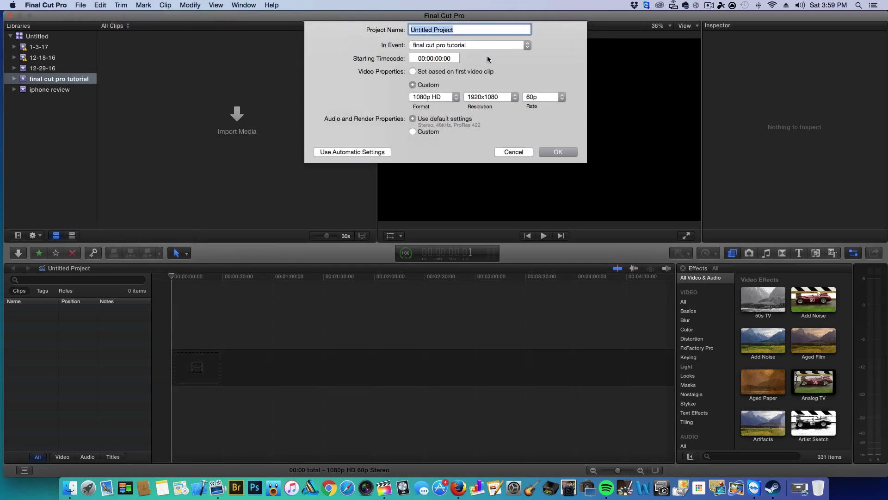
{"action": "type", "text": "youtube final cut tutorial"}
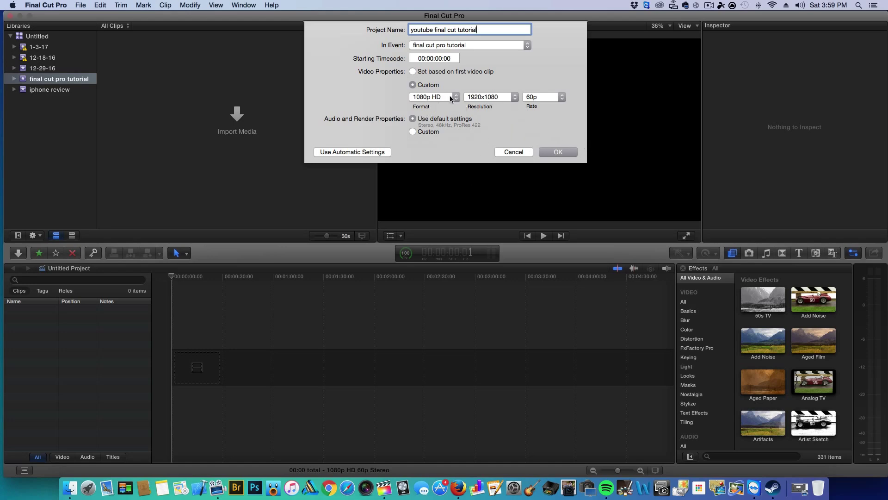
{"action": "left_click", "coordinate": [436, 97]}
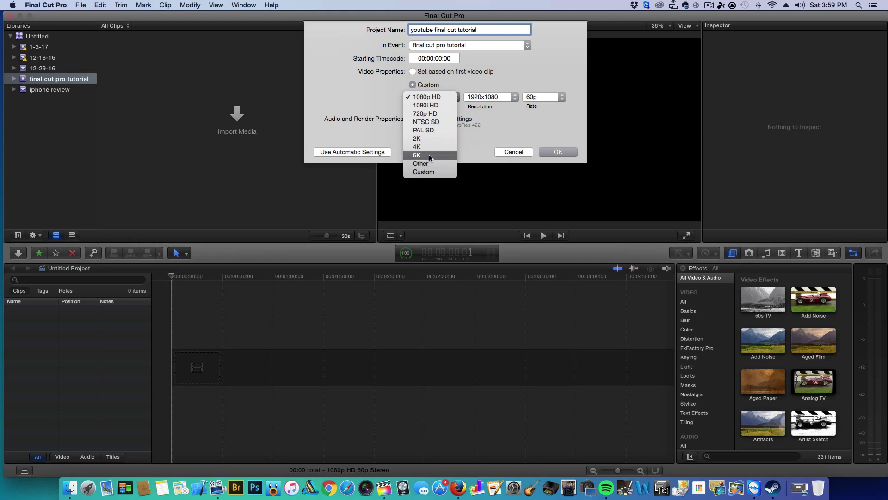
{"action": "left_click", "coordinate": [433, 99]}
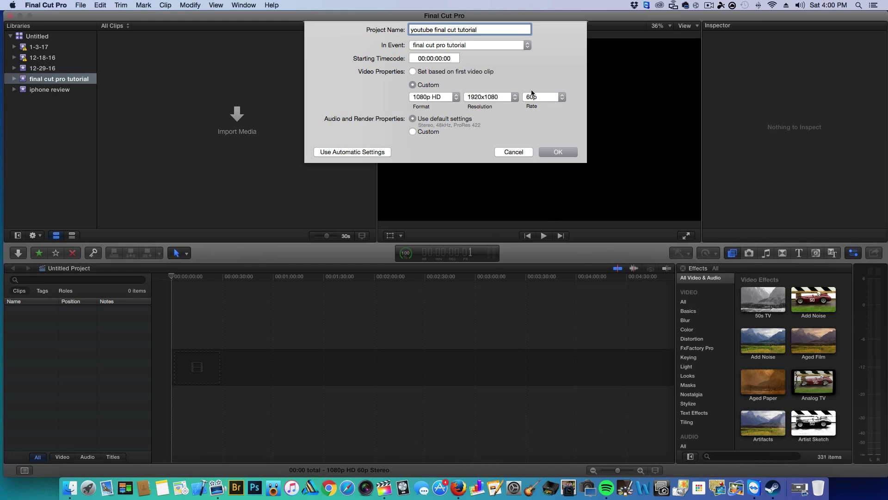
{"action": "left_click", "coordinate": [547, 96]}
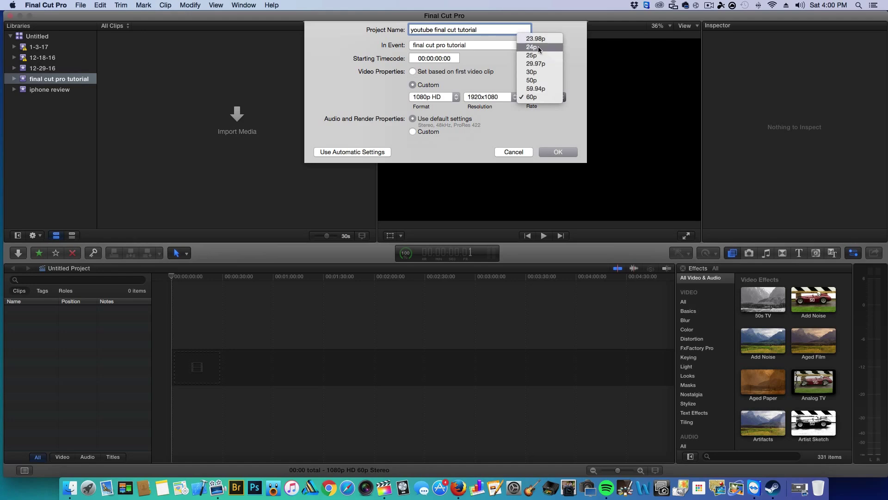
{"action": "left_click", "coordinate": [494, 125]}
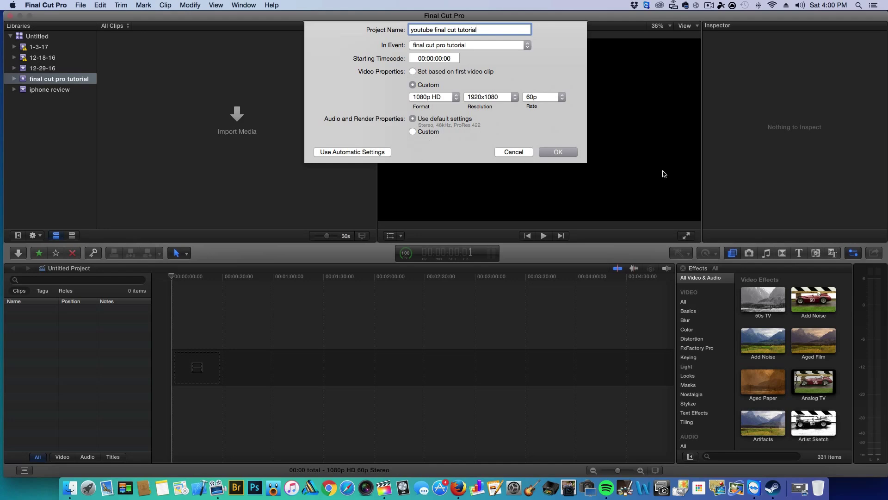
{"action": "left_click", "coordinate": [559, 153]}
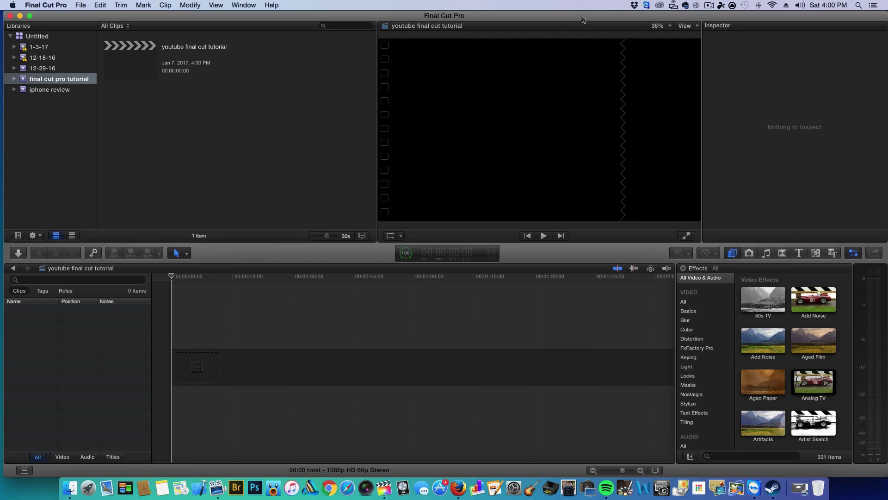
- Import the video clip MVI_5336 from the desktop into the final cut pro tutorial event
{"action": "left_click_drag", "start_coordinate": [584, 19], "coordinate": [1, 23]}
{"action": "double_click", "coordinate": [2, 23]}
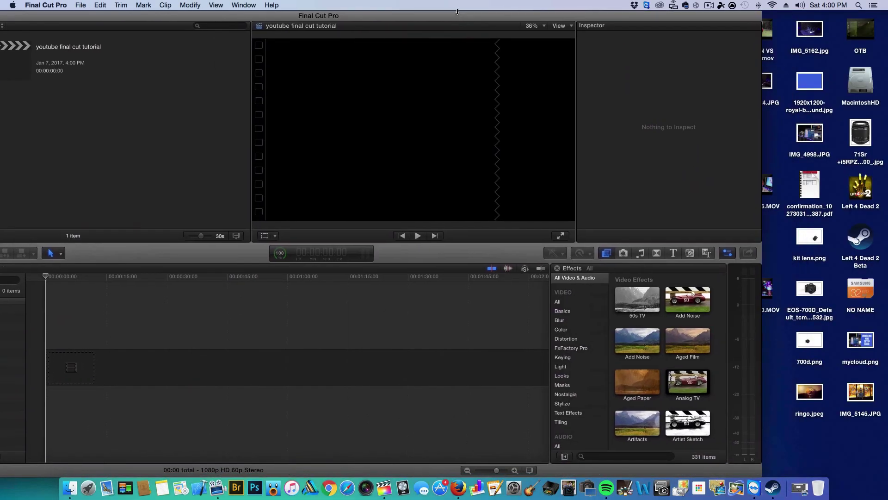
{"action": "left_click_drag", "start_coordinate": [766, 189], "coordinate": [83, 117]}
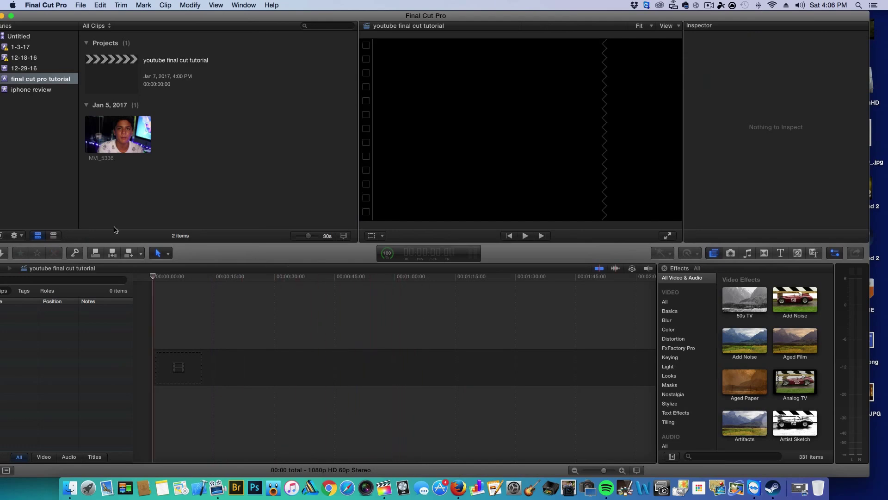
- Add a range of about 19 seconds from clip MVI_5336 to the start of the project timeline
{"action": "left_click", "coordinate": [124, 135]}
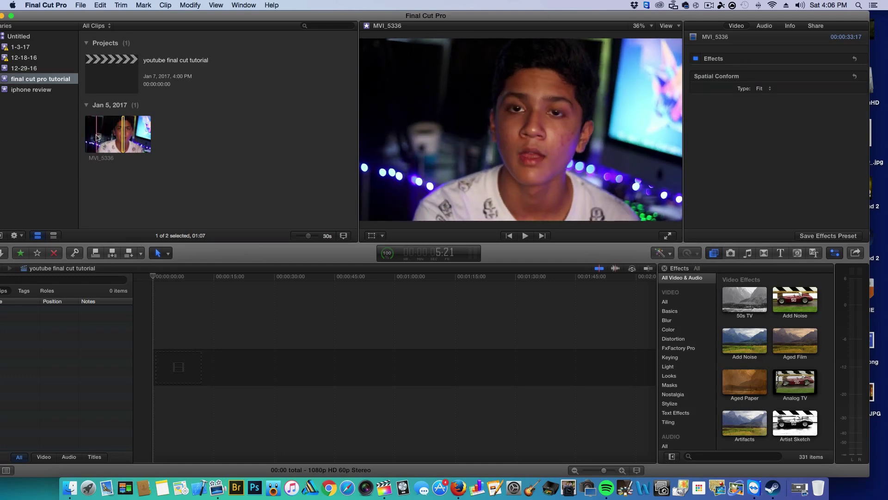
{"action": "left_click_drag", "start_coordinate": [97, 136], "coordinate": [180, 351]}
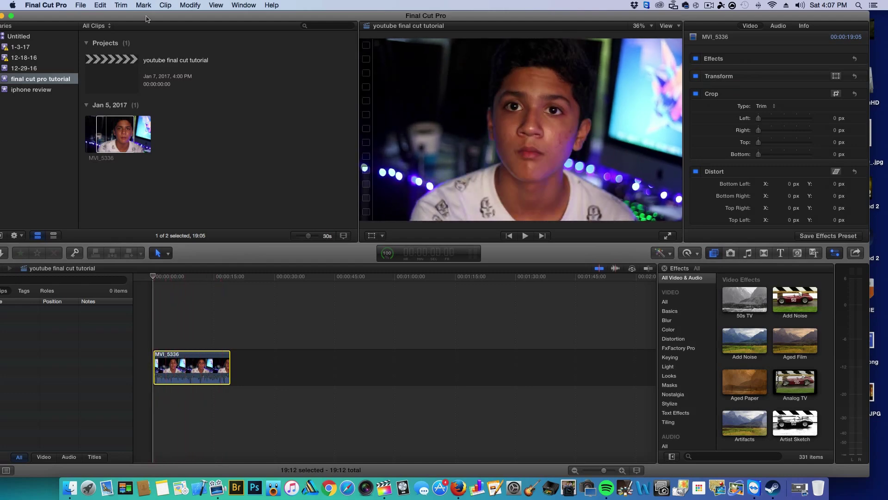
{"action": "left_click_drag", "start_coordinate": [146, 19], "coordinate": [162, 19]}
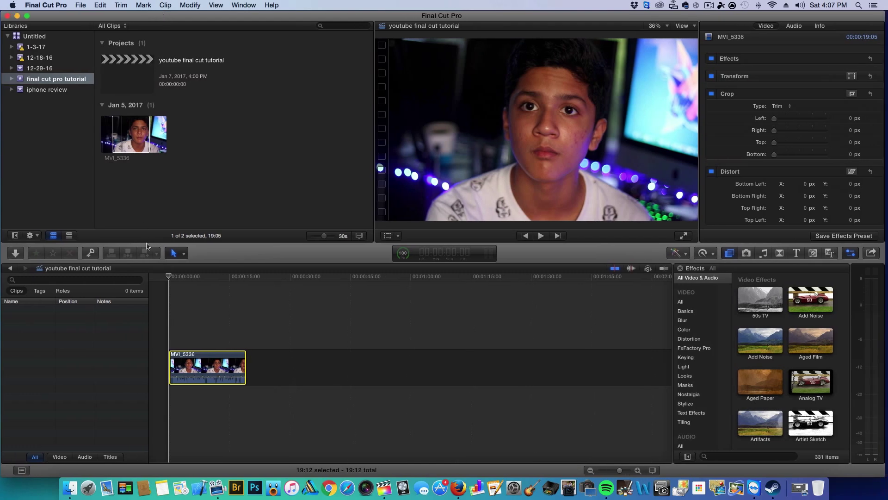
- Split the MVI_5336 clip in the timeline with the Blade tool at about 10.5 seconds
{"action": "left_click", "coordinate": [183, 254]}
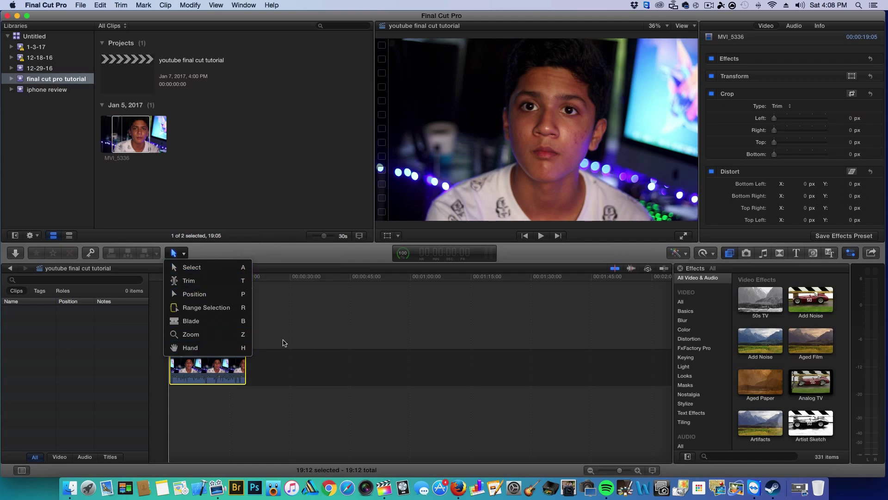
{"action": "left_click", "coordinate": [284, 344]}
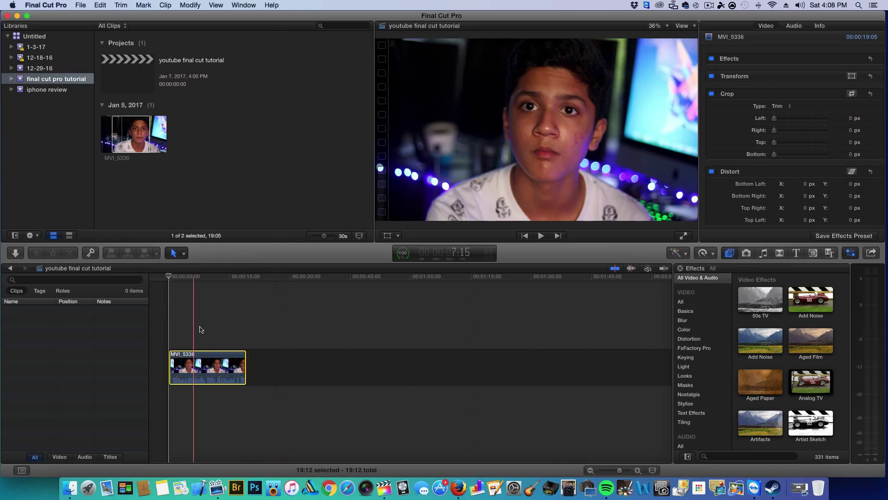
{"action": "key", "text": "b"}
{"action": "left_click", "coordinate": [211, 366]}
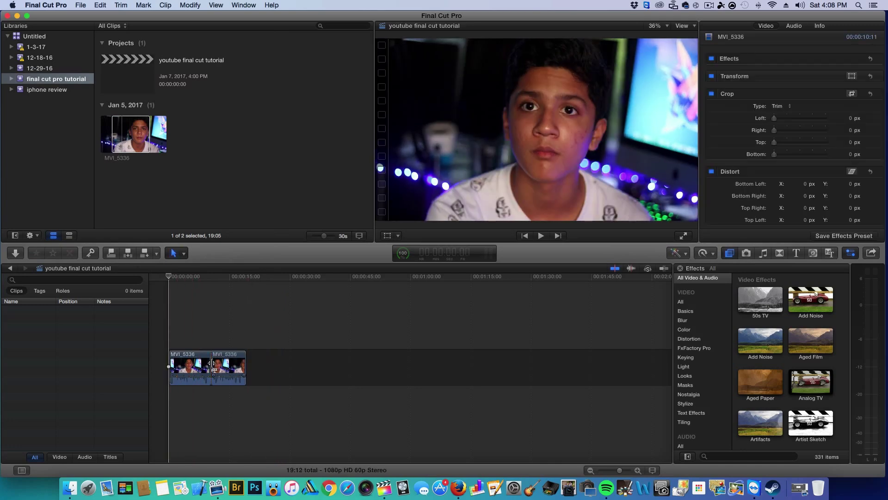
- Try stacking the second MVI_5336 segment above the first for playback, and return it to its place behind the first segment
{"action": "left_click_drag", "start_coordinate": [225, 365], "coordinate": [191, 326]}
{"action": "key", "text": "space"}
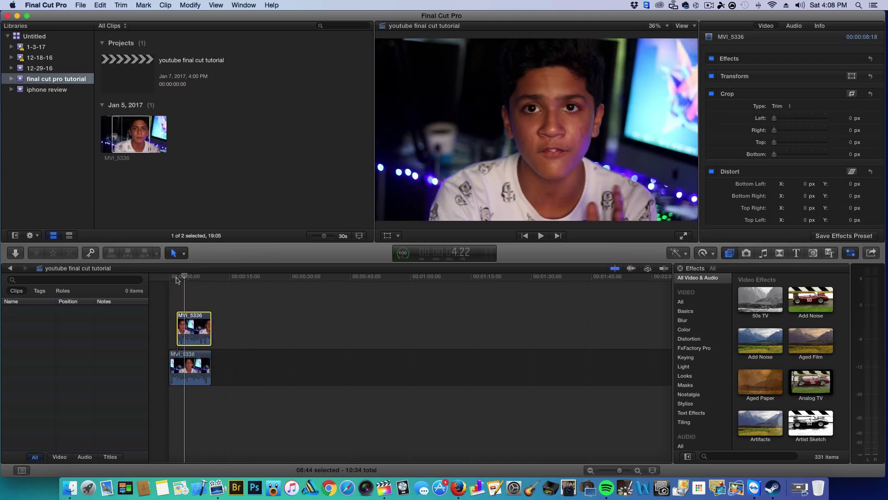
{"action": "left_click_drag", "start_coordinate": [199, 328], "coordinate": [253, 357]}
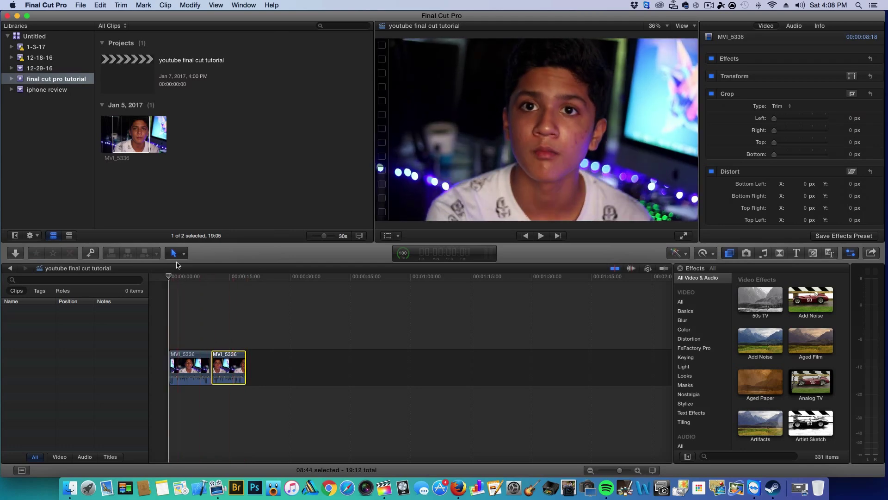
- Switch the editing tool to Blade and back to Select, two times over
{"action": "left_click", "coordinate": [179, 255]}
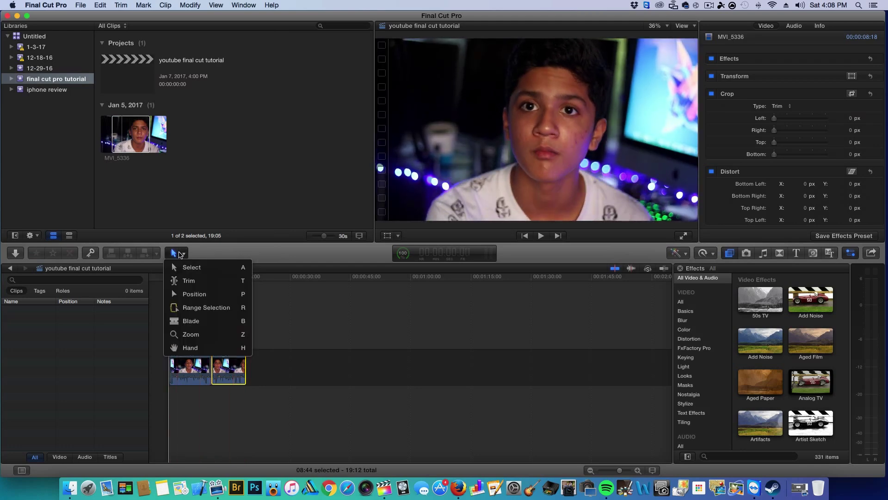
{"action": "left_click", "coordinate": [190, 321]}
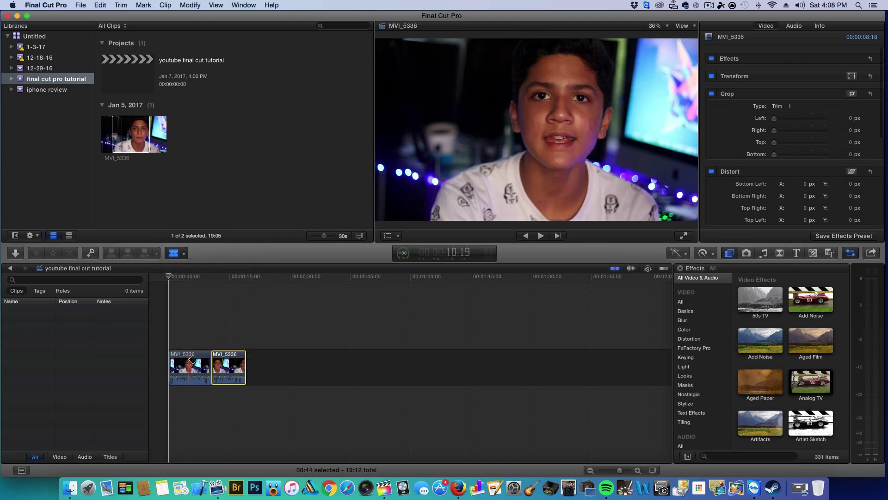
{"action": "left_click", "coordinate": [176, 254]}
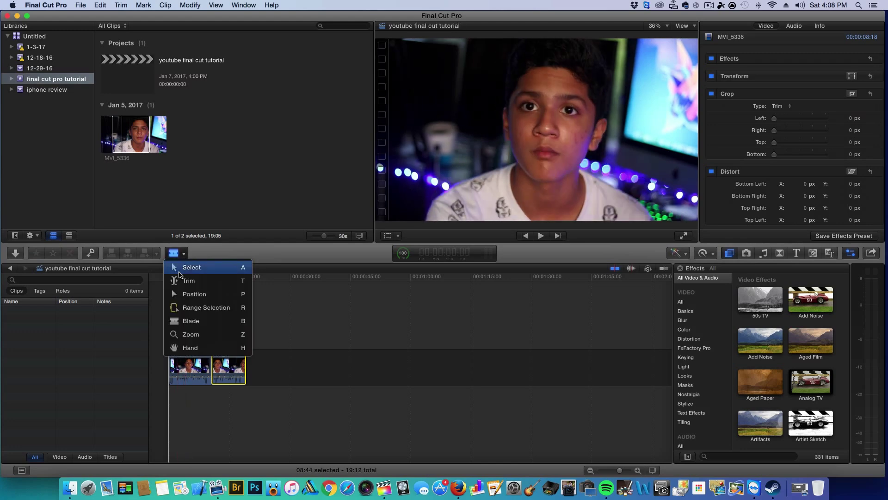
{"action": "left_click", "coordinate": [179, 272]}
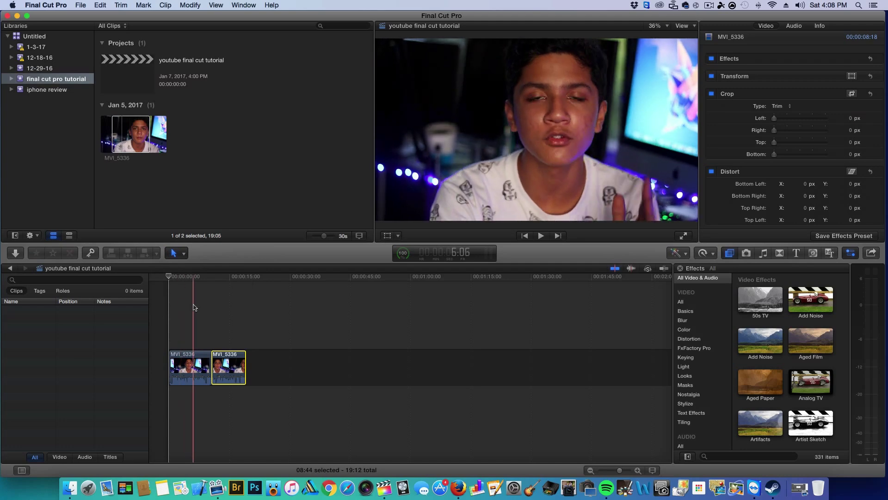
{"action": "key", "text": "a"}
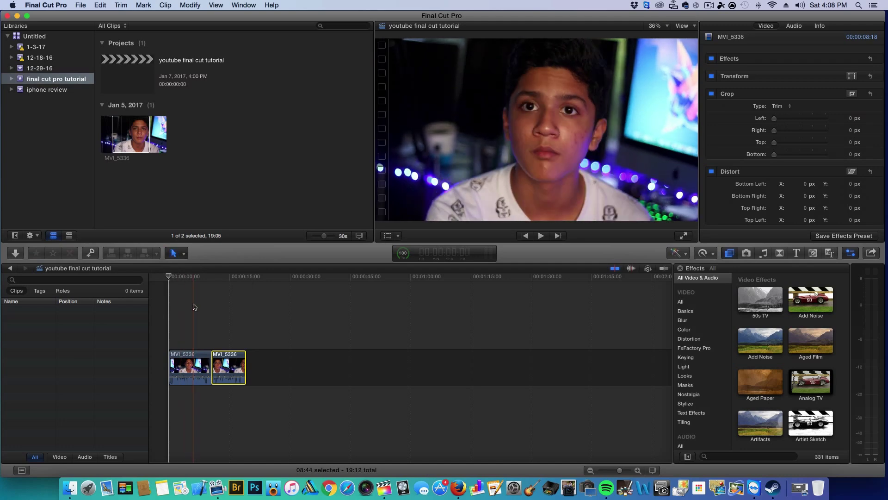
{"action": "key", "text": "b"}
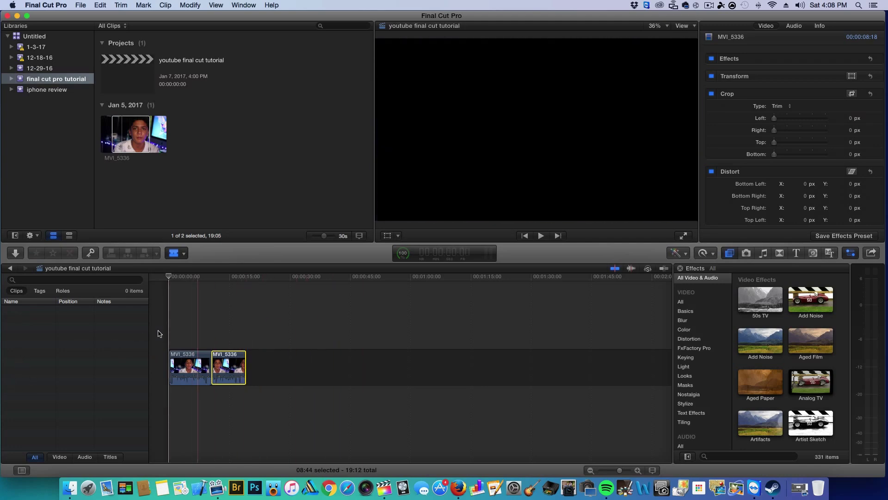
{"action": "key", "text": "a"}
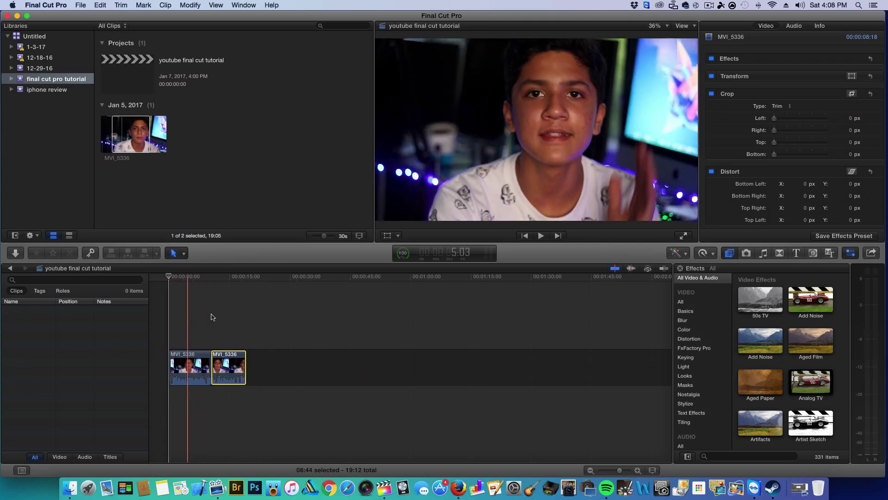
{"action": "key", "text": "space"}
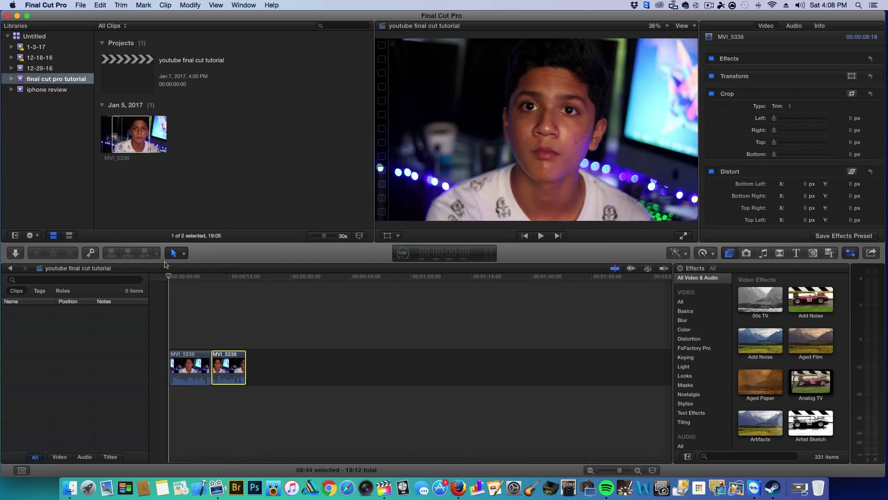
- Import the music track "Jim Yosef & Alex Skrindo - Passion [NCS Release]" into the final cut pro tutorial event
{"action": "left_click_drag", "start_coordinate": [499, 20], "coordinate": [465, 63]}
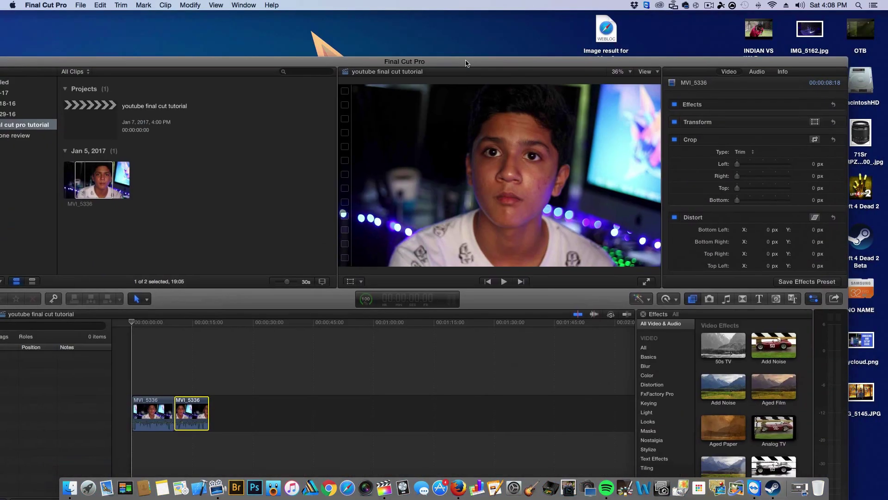
{"action": "left_click", "coordinate": [859, 5]}
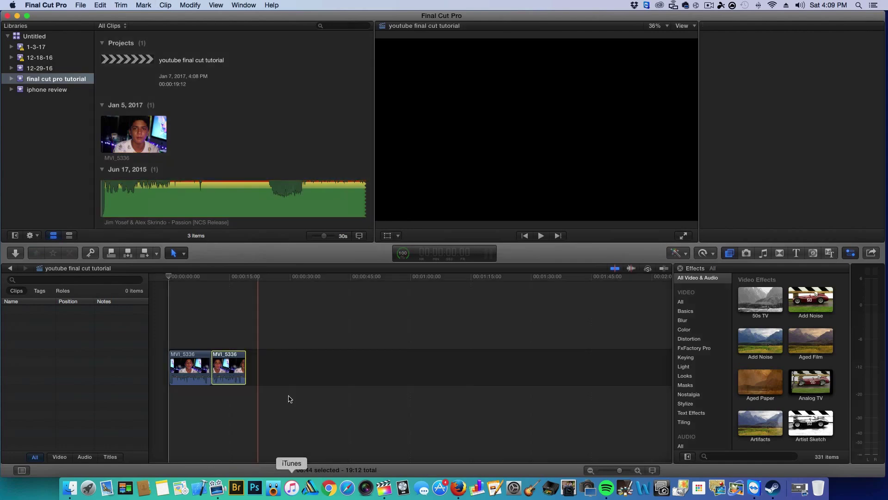
- Add the Passion music track beneath the MVI_5336 clips at the start of the timeline and play the mix
{"action": "left_click", "coordinate": [178, 209]}
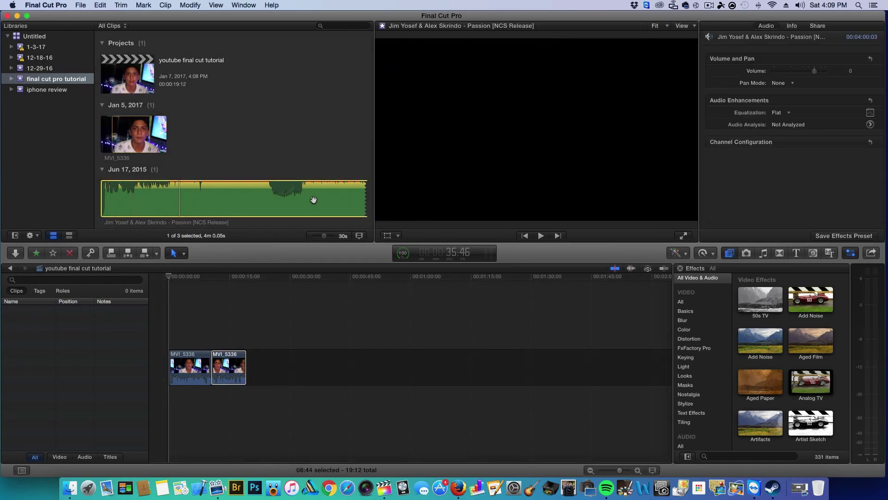
{"action": "left_click_drag", "start_coordinate": [277, 190], "coordinate": [157, 409]}
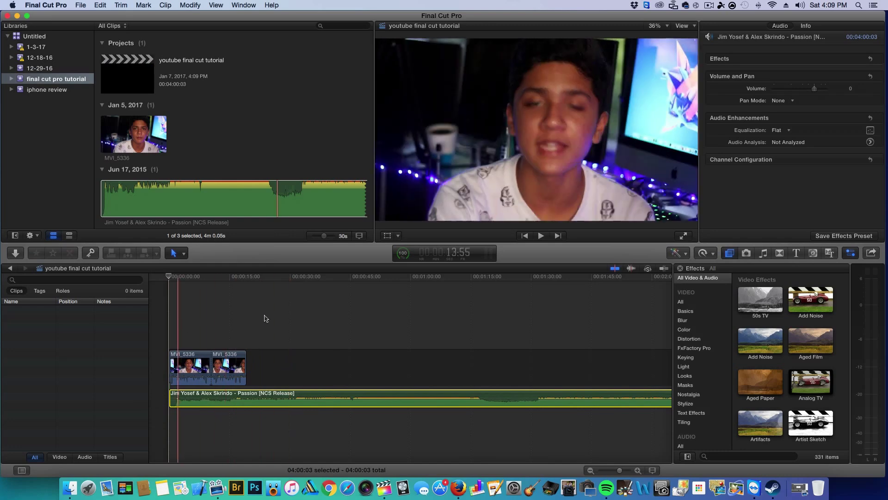
{"action": "key", "text": "space"}
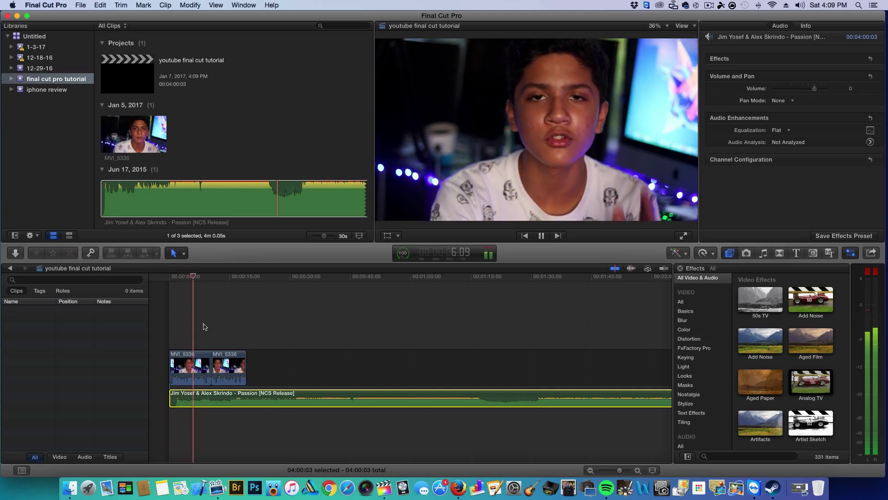
{"action": "key", "text": "space"}
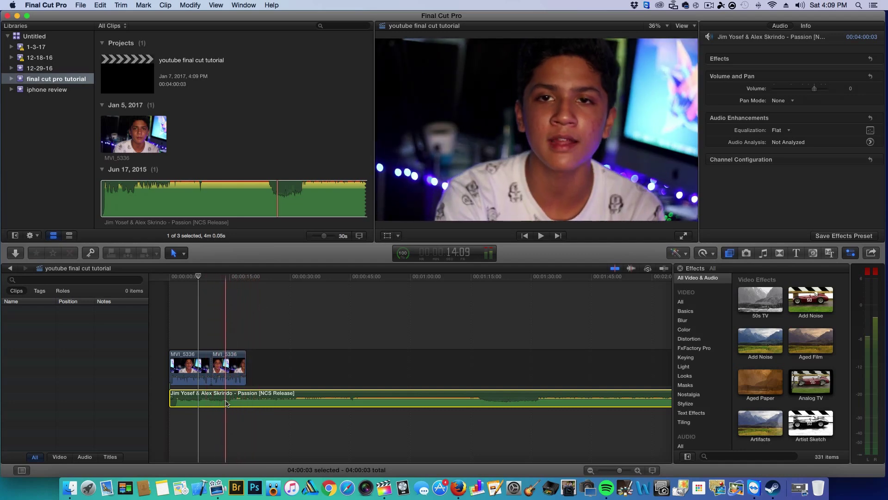
- Lower the music track's volume in the timeline to -23 dB and play the section back to check the balance with the speech
{"action": "left_click_drag", "start_coordinate": [226, 398], "coordinate": [226, 403]}
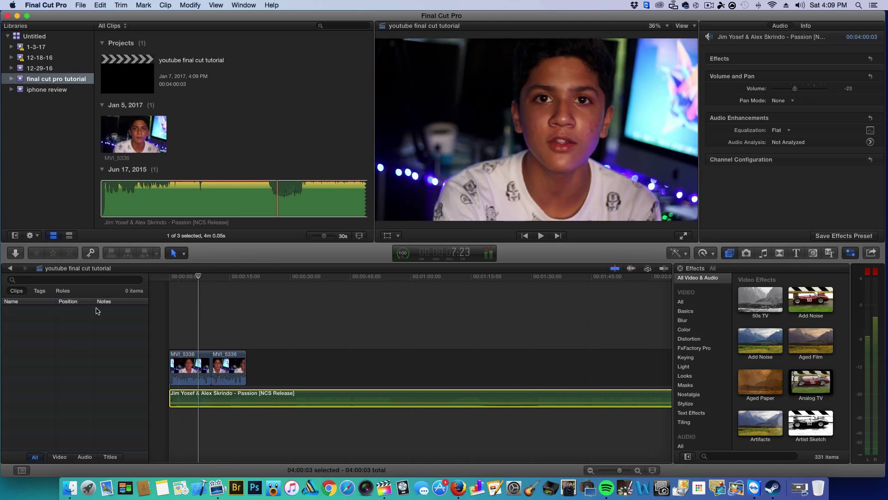
{"action": "left_click", "coordinate": [154, 275]}
{"action": "key", "text": "space"}
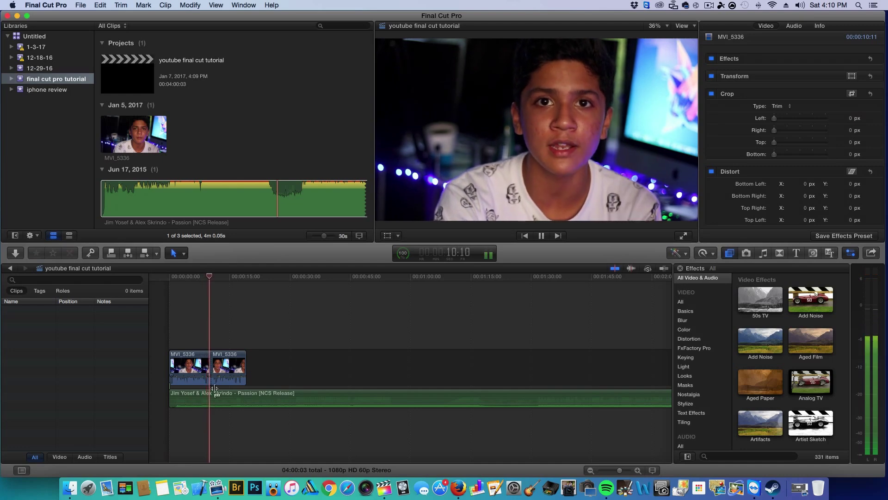
{"action": "mouse_move", "coordinate": [229, 399]}
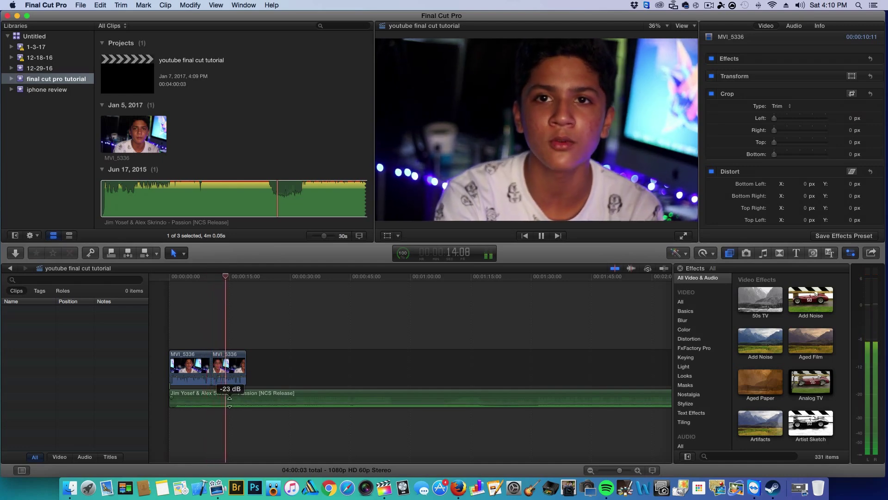
{"action": "key", "text": "space"}
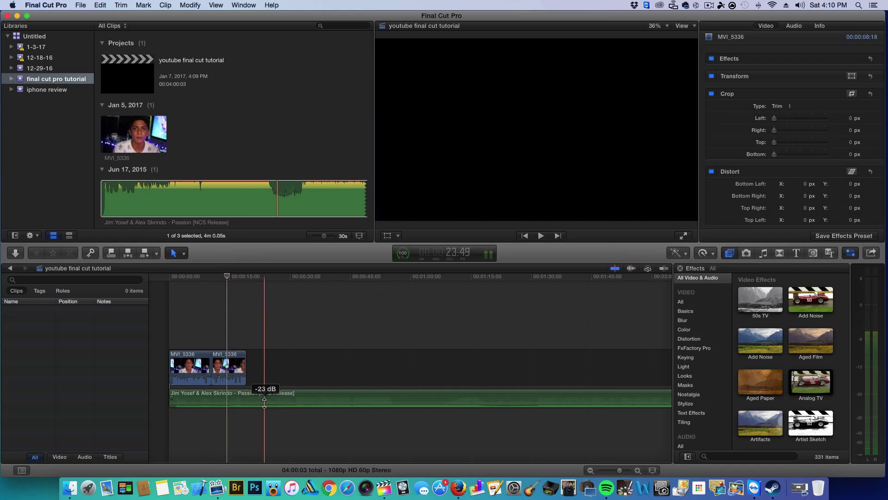
{"action": "key", "text": "space"}
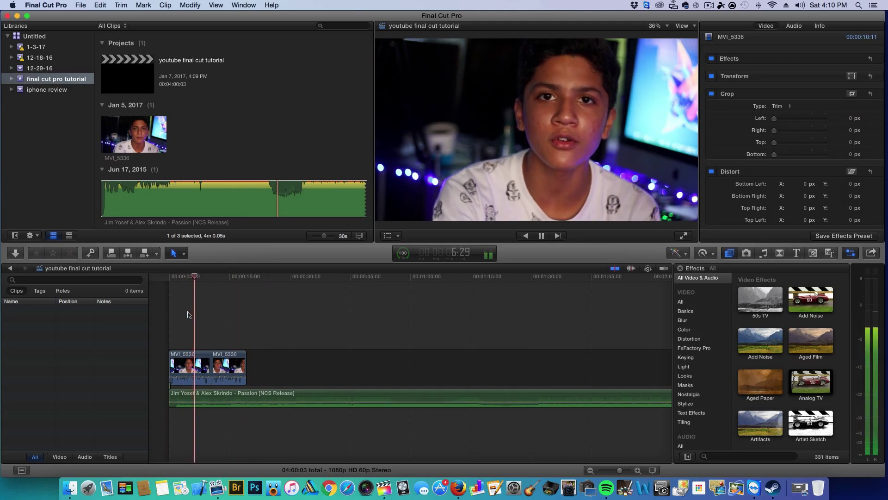
{"action": "key", "text": "space"}
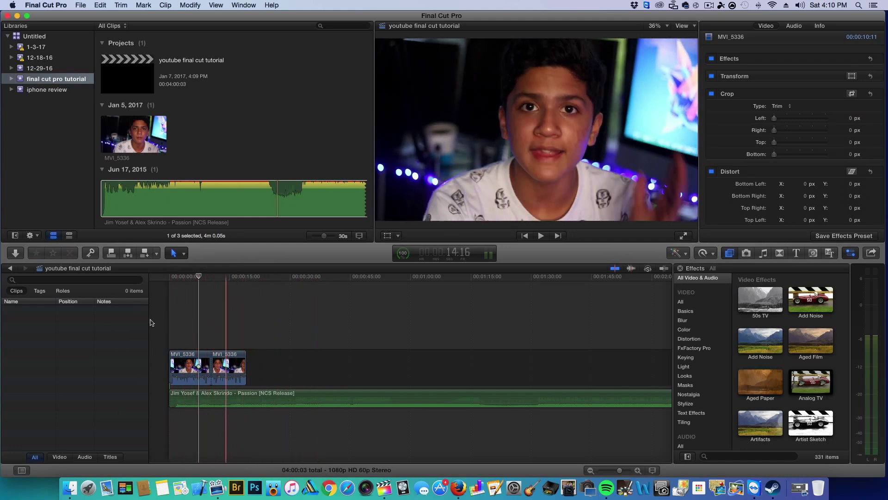
- Go to the start of the timeline and scale the first MVI_5336 clip to about 102% with the Transform tool
{"action": "key", "text": "Home"}
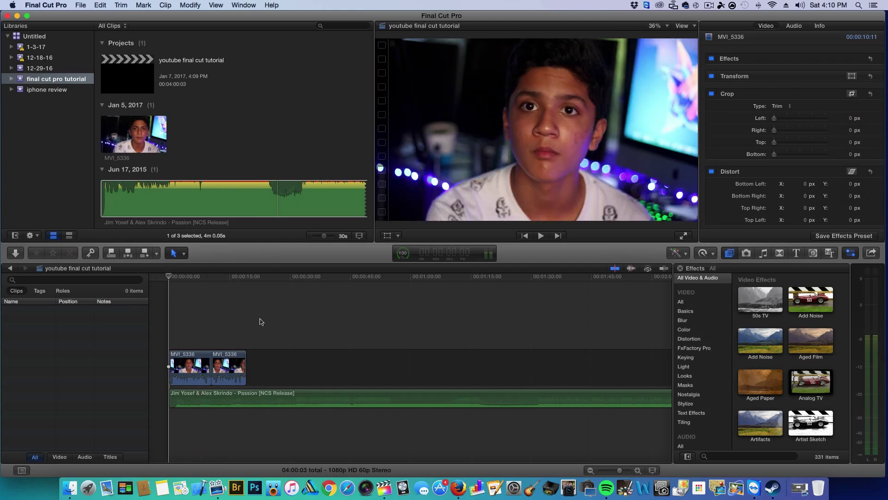
{"action": "left_click", "coordinate": [204, 319]}
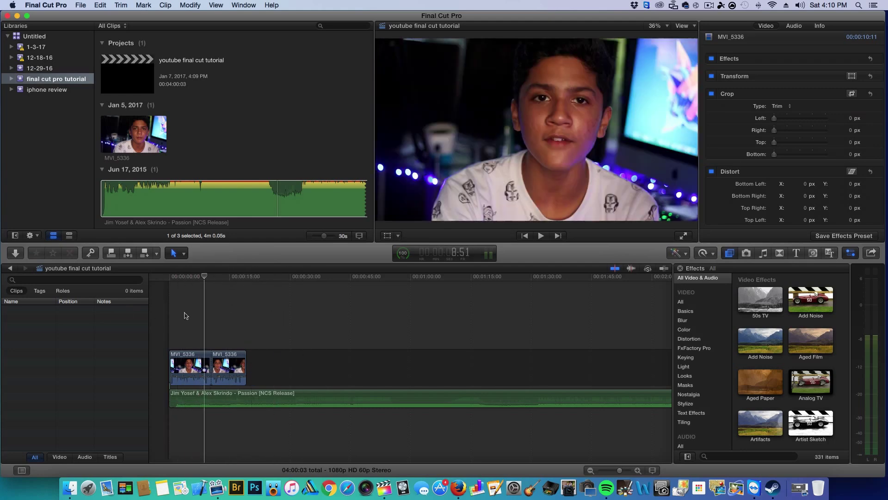
{"action": "key", "text": "Home"}
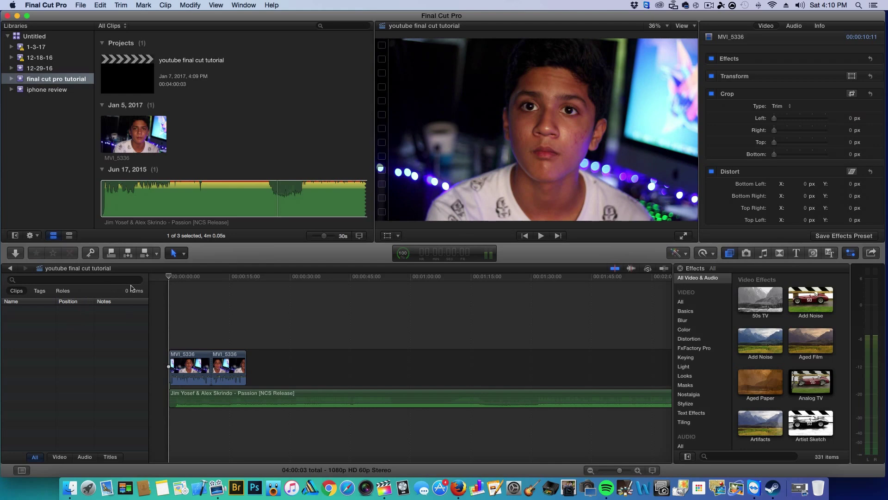
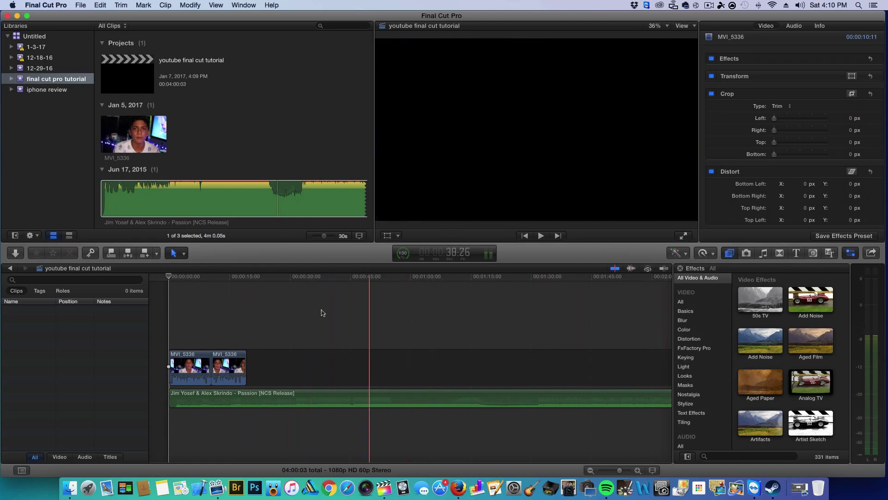
{"action": "left_click", "coordinate": [399, 236]}
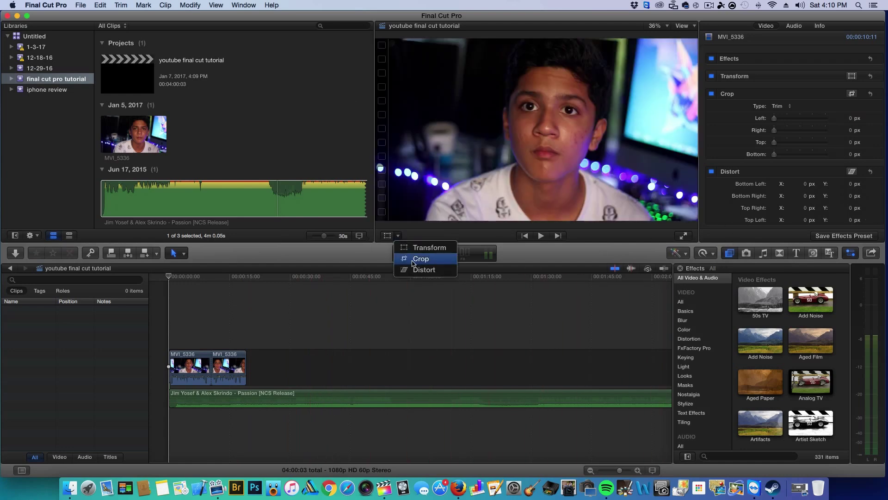
{"action": "left_click", "coordinate": [365, 298]}
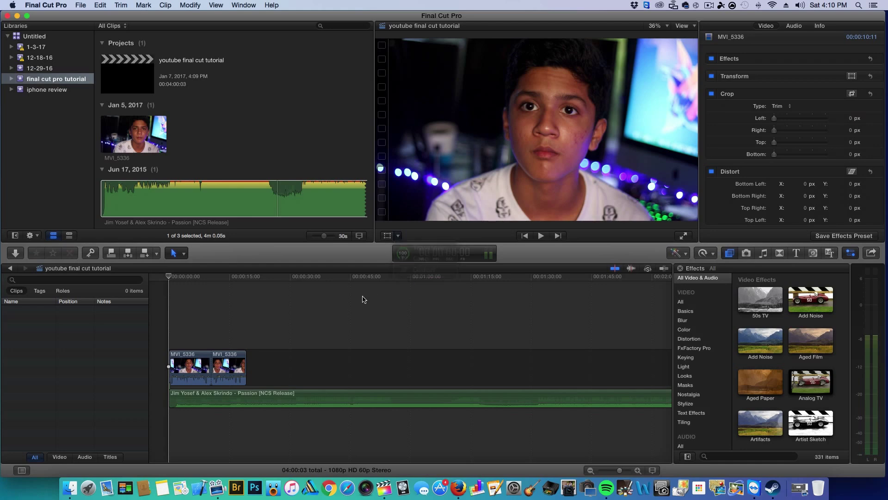
{"action": "left_click", "coordinate": [397, 236]}
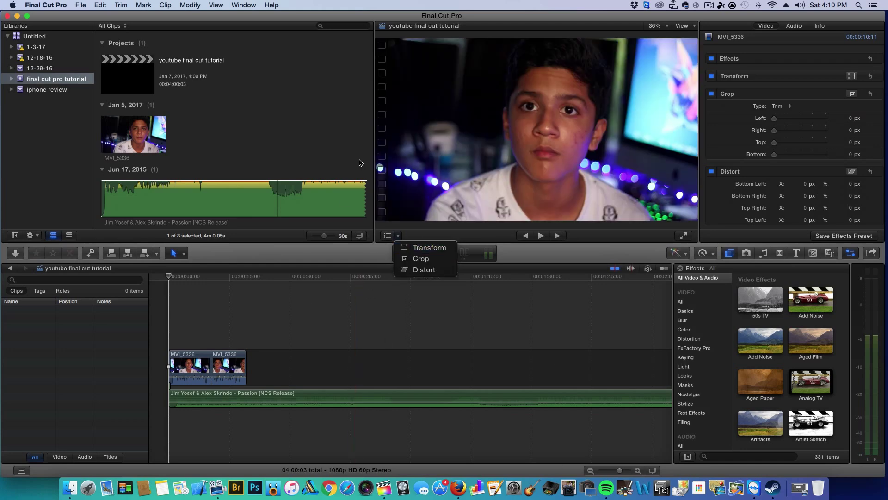
{"action": "left_click", "coordinate": [428, 247]}
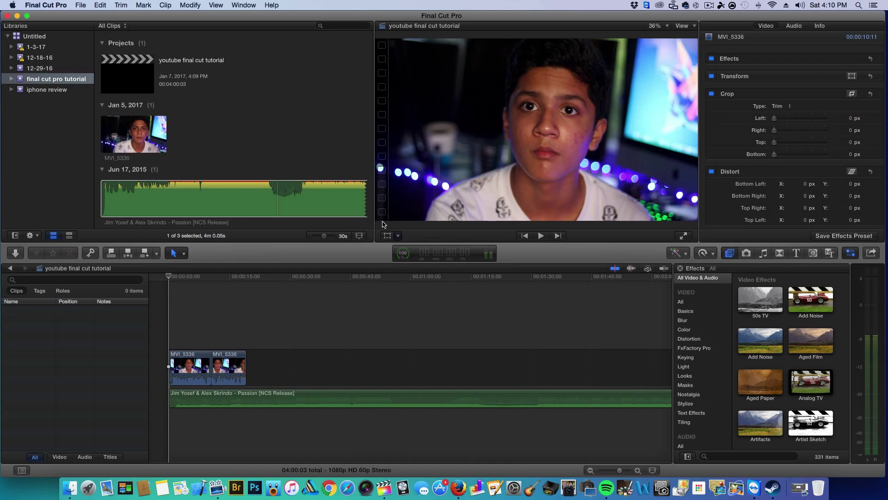
{"action": "left_click", "coordinate": [388, 236]}
{"action": "left_click", "coordinate": [388, 235]}
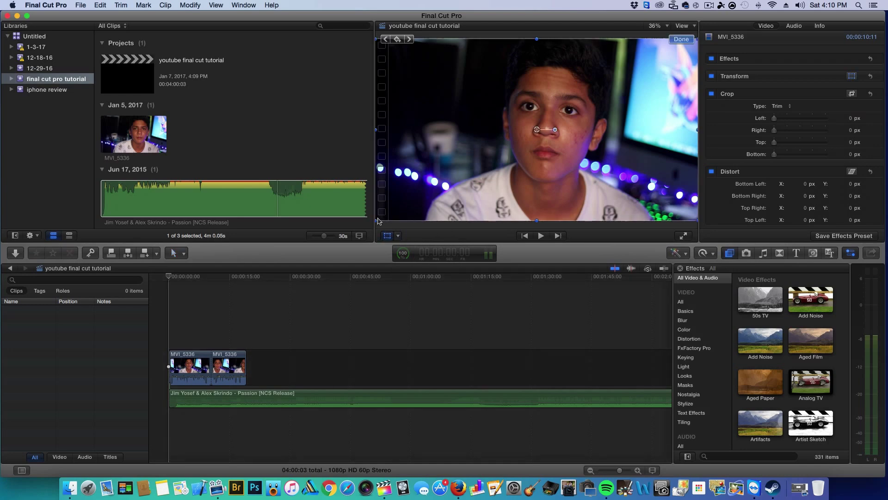
{"action": "left_click_drag", "start_coordinate": [375, 221], "coordinate": [391, 281]}
{"action": "mouse_move", "coordinate": [394, 216]}
{"action": "left_mouse_down"}
{"action": "mouse_move", "coordinate": [264, 301]}
{"action": "mouse_move", "coordinate": [512, 190]}
{"action": "mouse_move", "coordinate": [404, 194]}
{"action": "mouse_move", "coordinate": [410, 204]}
{"action": "mouse_move", "coordinate": [444, 190]}
{"action": "mouse_move", "coordinate": [643, 88]}
{"action": "mouse_move", "coordinate": [569, 153]}
{"action": "mouse_move", "coordinate": [534, 145]}
{"action": "mouse_move", "coordinate": [594, 115]}
{"action": "mouse_move", "coordinate": [518, 143]}
{"action": "mouse_move", "coordinate": [444, 190]}
{"action": "mouse_move", "coordinate": [172, 318]}
{"action": "mouse_move", "coordinate": [454, 305]}
{"action": "mouse_move", "coordinate": [507, 178]}
{"action": "mouse_move", "coordinate": [406, 217]}
{"action": "left_mouse_up"}
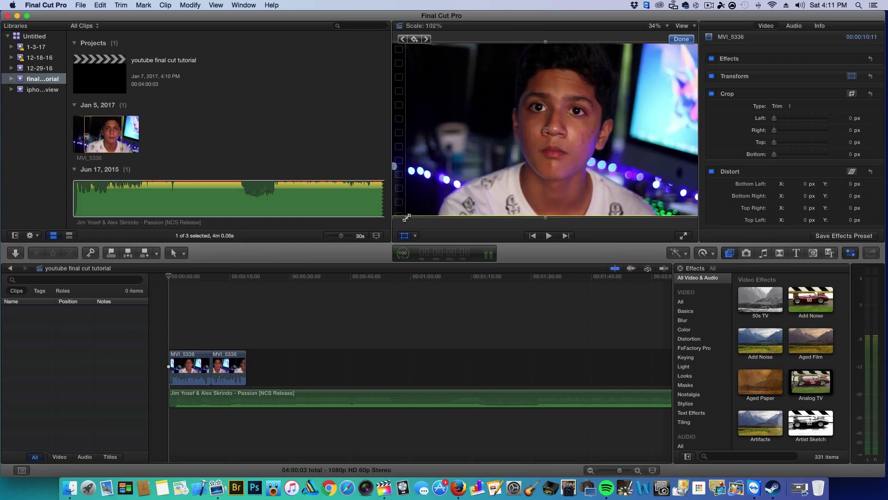
{"action": "left_click", "coordinate": [682, 39]}
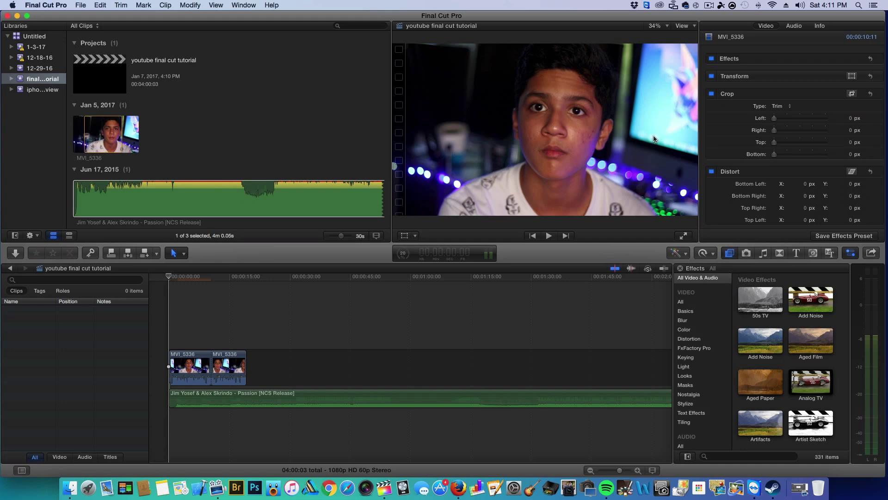
- Shrink the first MVI_5336 clip slightly with Transform and shift its image a little to the left in the frame
{"action": "left_click", "coordinate": [416, 236]}
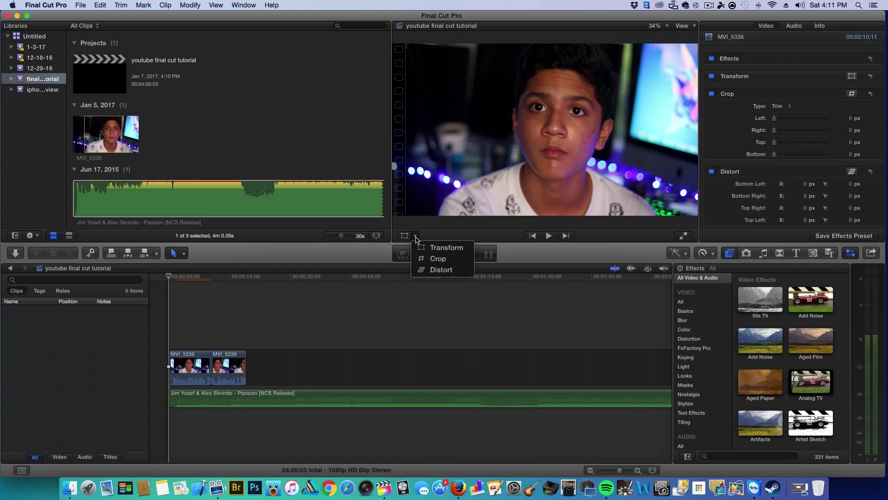
{"action": "left_click", "coordinate": [428, 263]}
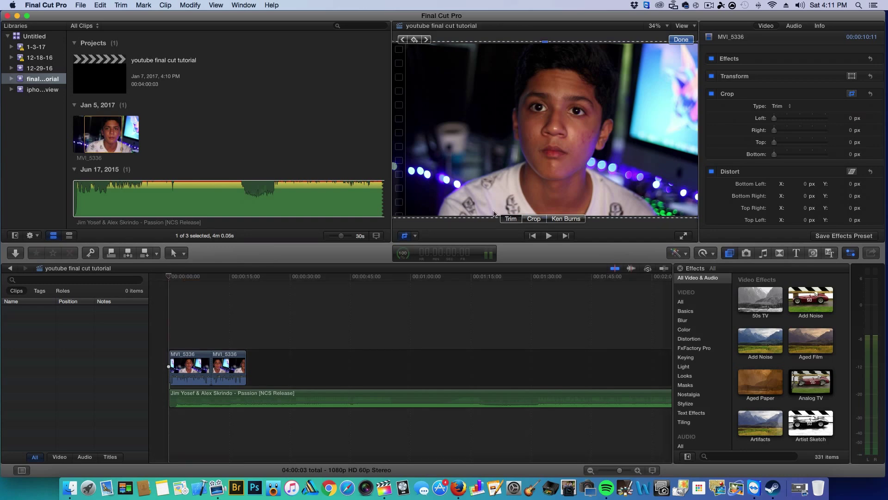
{"action": "left_click", "coordinate": [415, 236]}
{"action": "left_click", "coordinate": [432, 248]}
{"action": "left_click_drag", "start_coordinate": [394, 216], "coordinate": [411, 209]}
{"action": "left_click_drag", "start_coordinate": [476, 185], "coordinate": [461, 187]}
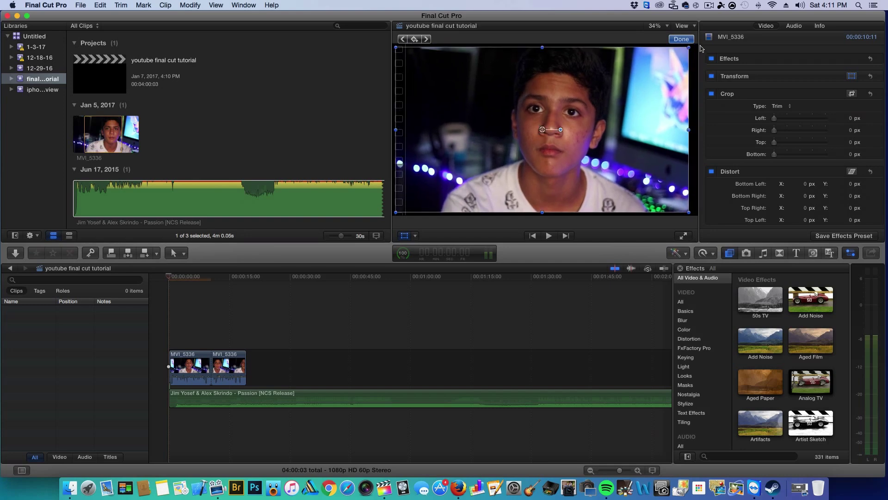
{"action": "left_click", "coordinate": [681, 39]}
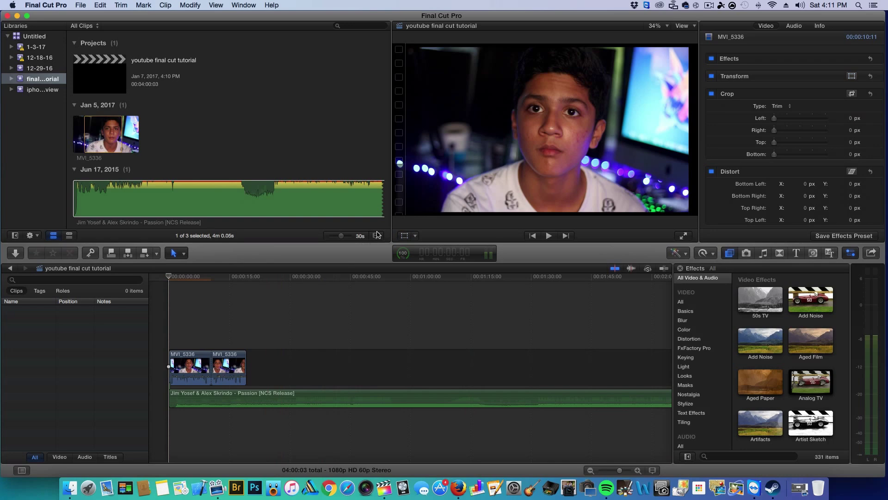
- Crop about 263.3 px off the left side of the first MVI_5336 clip using the Trim crop type
{"action": "left_click", "coordinate": [406, 235]}
{"action": "left_click", "coordinate": [415, 236]}
{"action": "left_click", "coordinate": [431, 257]}
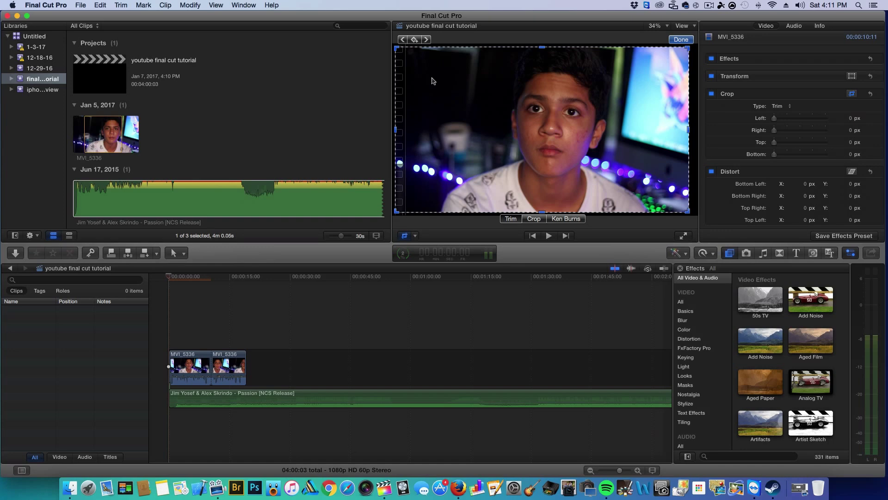
{"action": "left_click_drag", "start_coordinate": [396, 129], "coordinate": [437, 130]}
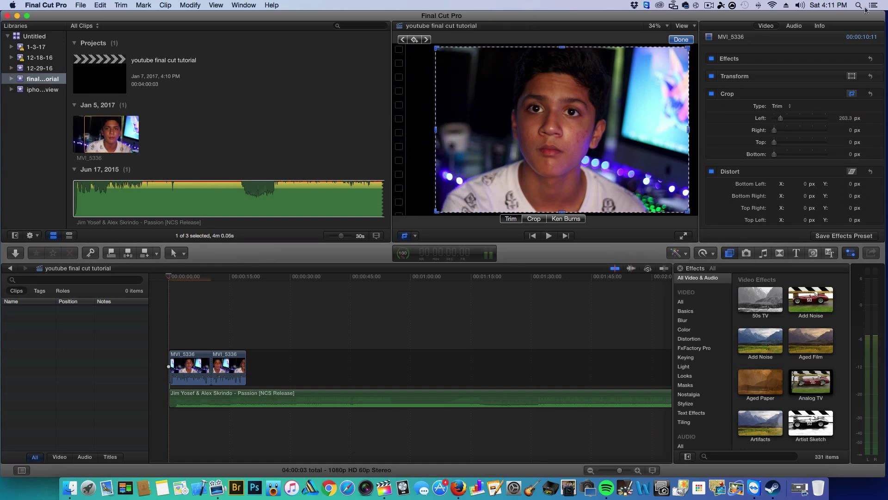
{"action": "left_click", "coordinate": [685, 40]}
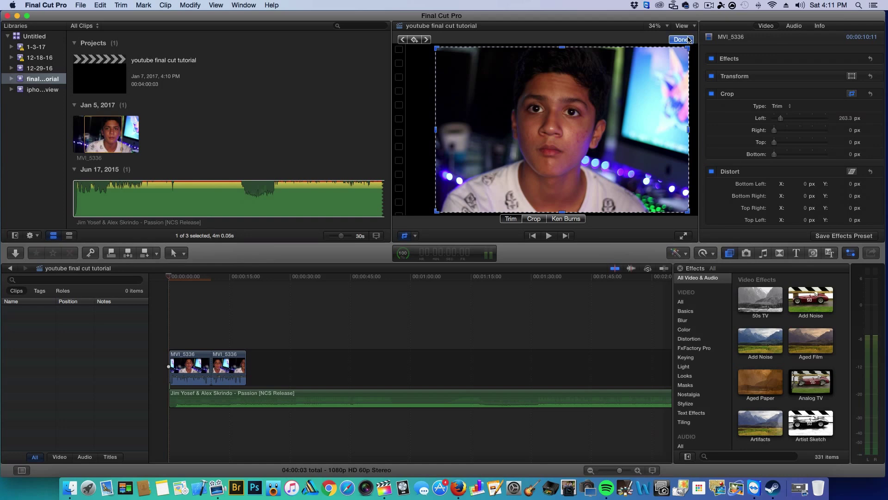
- Shift the cropped clip's image left with Transform and enlarge it until it fills the frame
{"action": "left_click", "coordinate": [414, 237]}
{"action": "left_click", "coordinate": [437, 248]}
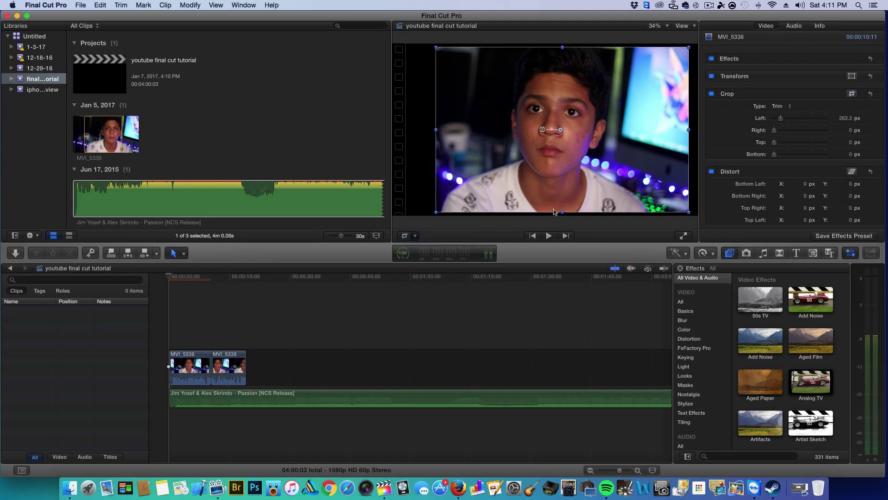
{"action": "left_click_drag", "start_coordinate": [579, 171], "coordinate": [561, 171]}
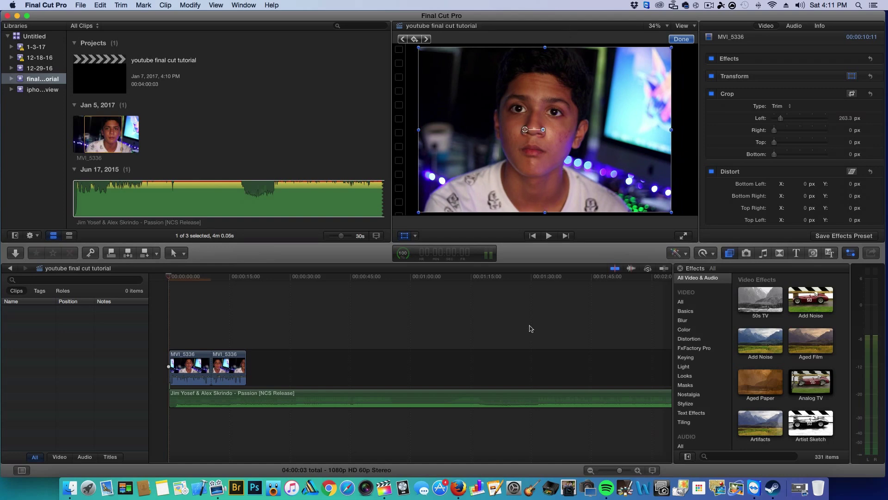
{"action": "left_click_drag", "start_coordinate": [420, 213], "coordinate": [392, 221]}
{"action": "left_click", "coordinate": [180, 460]}
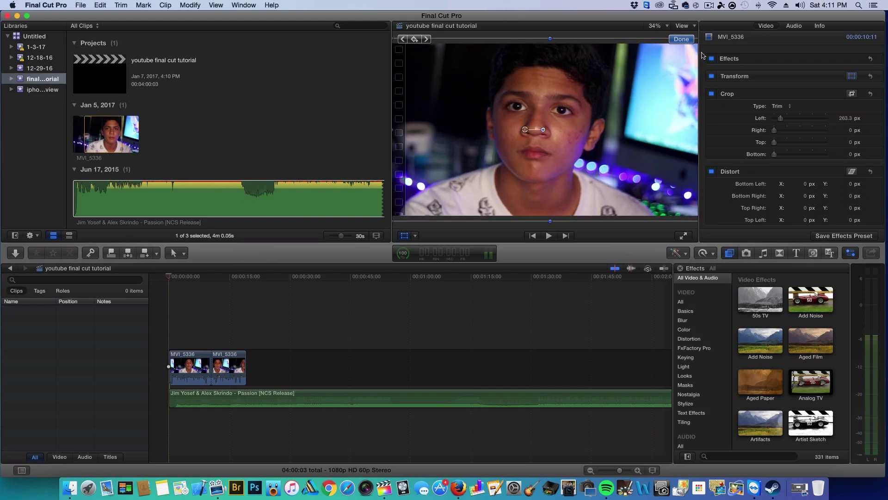
- Play the reframed first clip and compare it with the original MVI_5336 source clip in the event
{"action": "key", "text": "space"}
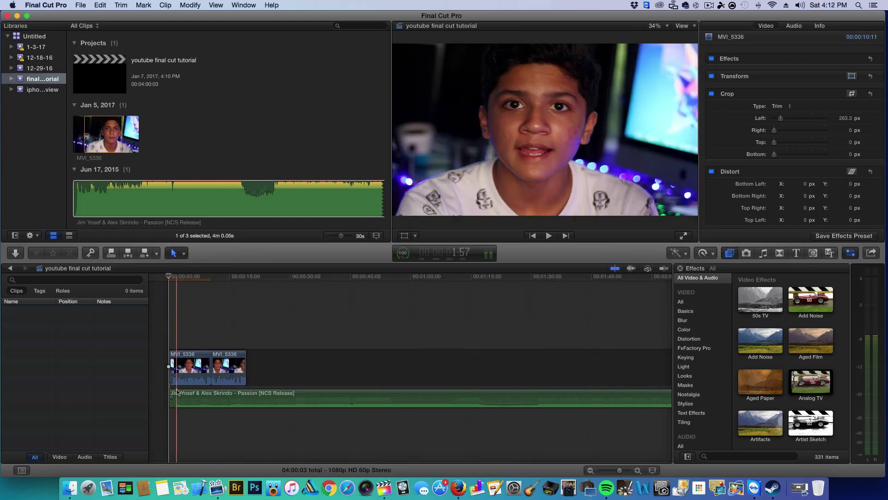
{"action": "key", "text": "space"}
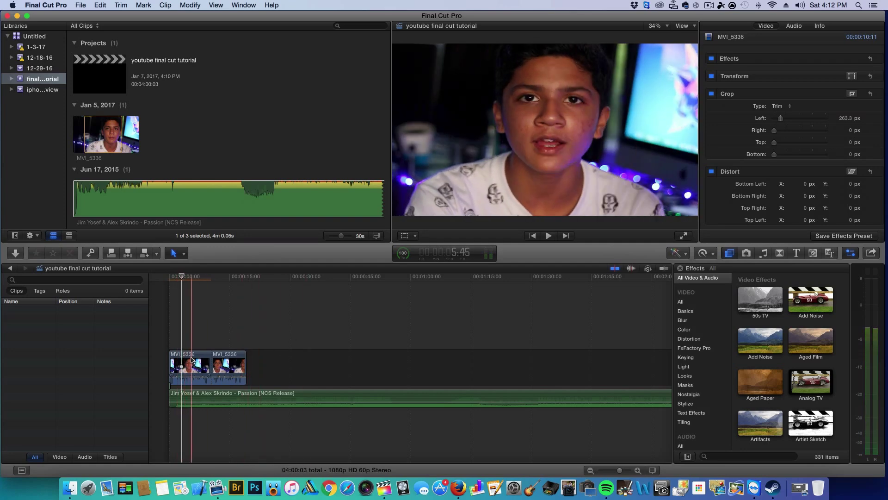
{"action": "left_click", "coordinate": [110, 138]}
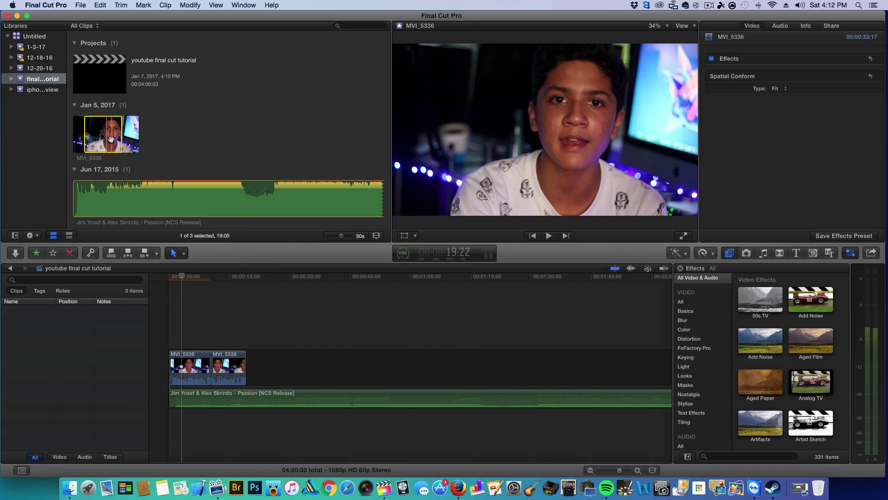
{"action": "left_click", "coordinate": [190, 334]}
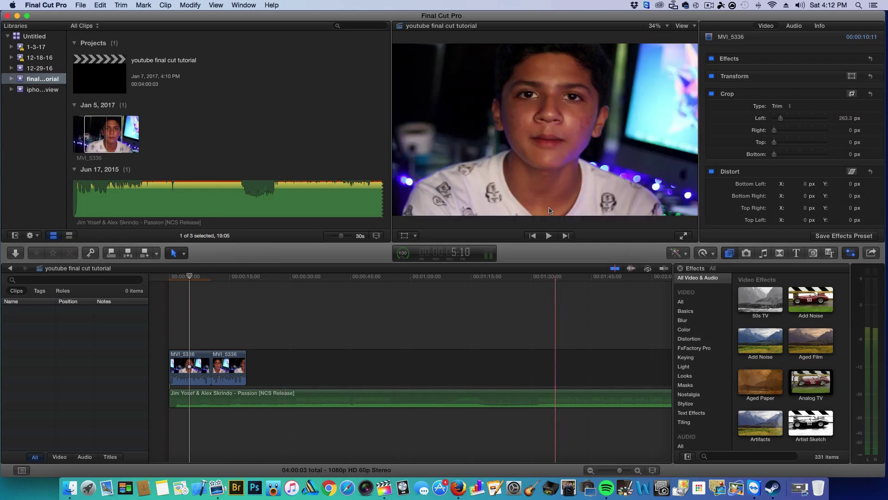
- Play the reframed clip from near its start, jump between the timeline's edit points, and preview playback in full screen
{"action": "left_click", "coordinate": [549, 236]}
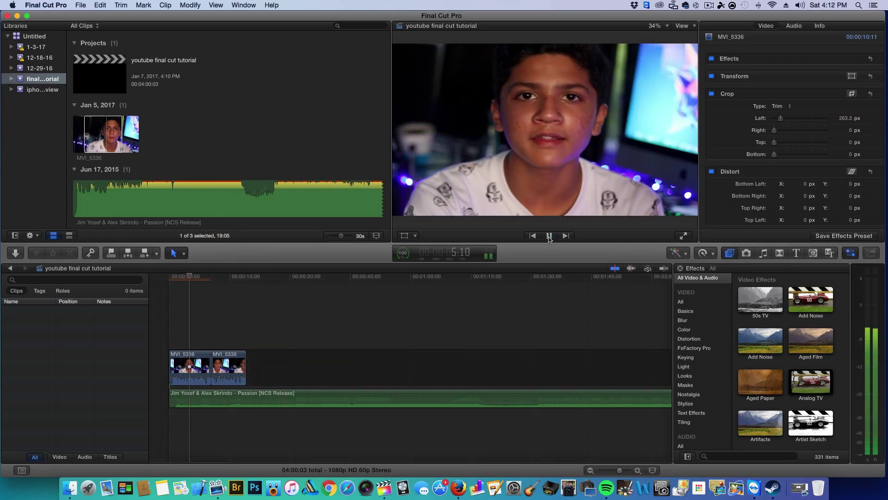
{"action": "left_click", "coordinate": [174, 333]}
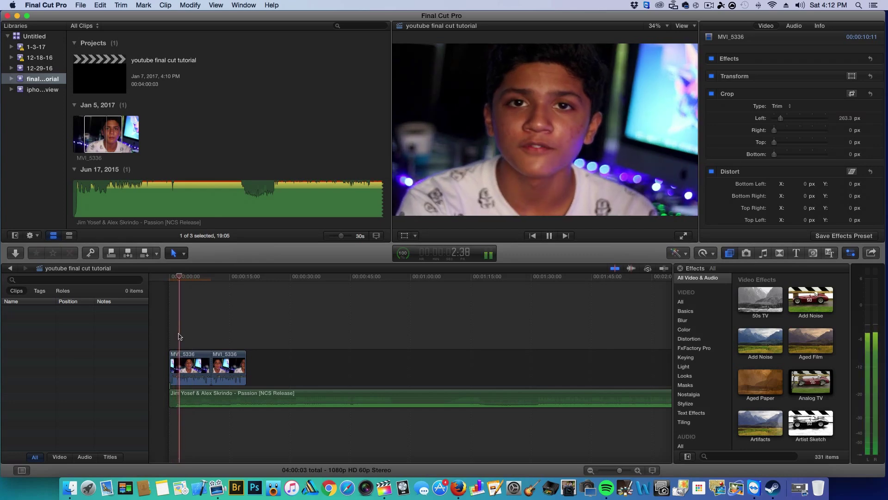
{"action": "left_click", "coordinate": [565, 236]}
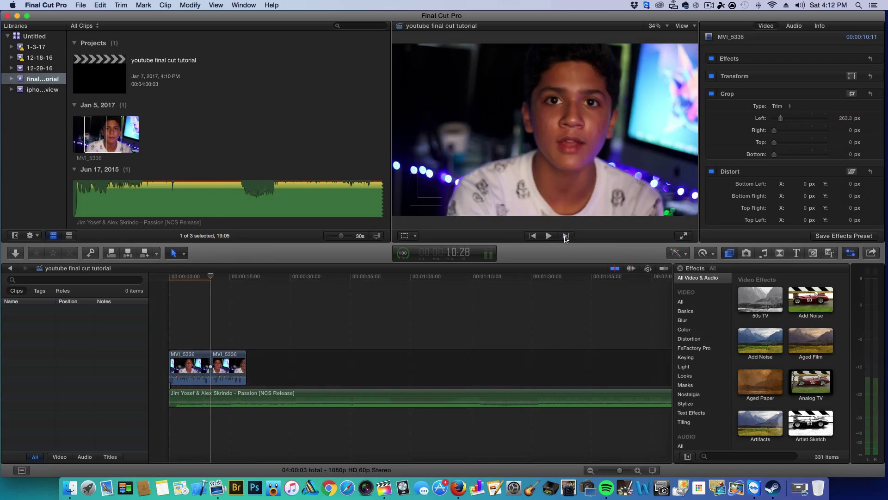
{"action": "left_click", "coordinate": [565, 236]}
{"action": "left_click", "coordinate": [533, 236]}
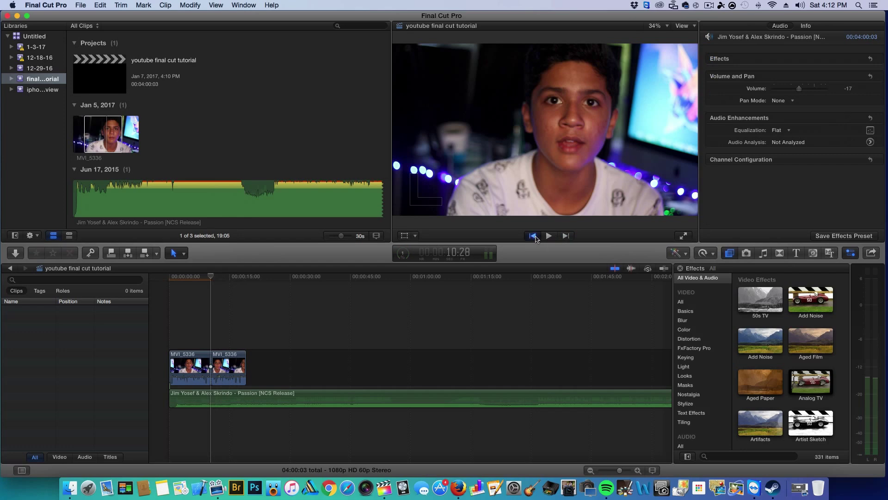
{"action": "left_click", "coordinate": [533, 236]}
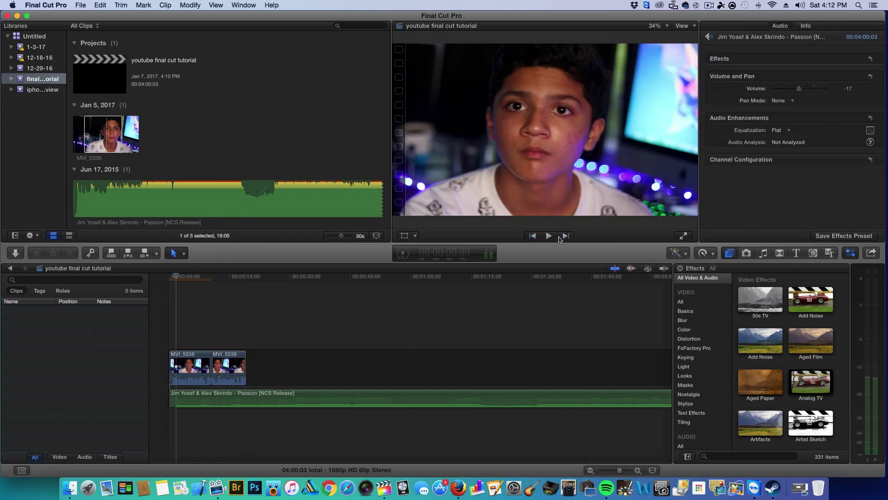
{"action": "left_click", "coordinate": [560, 237]}
{"action": "left_click", "coordinate": [565, 236]}
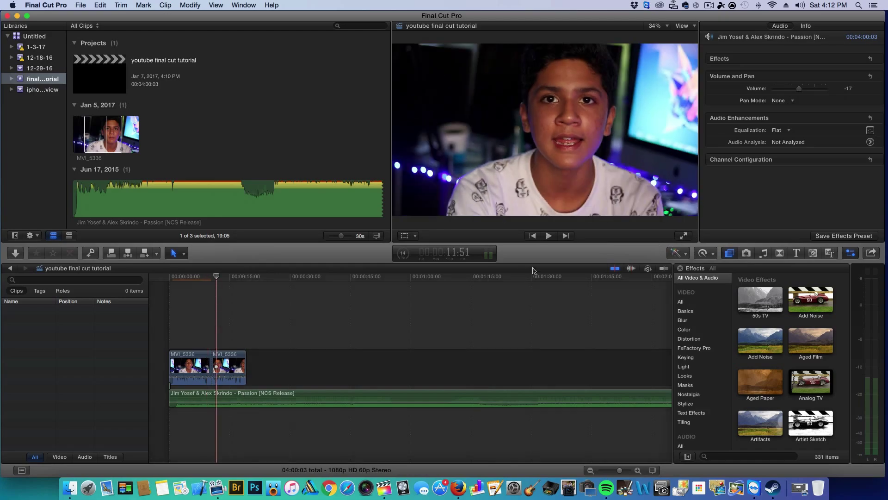
{"action": "left_click", "coordinate": [683, 235]}
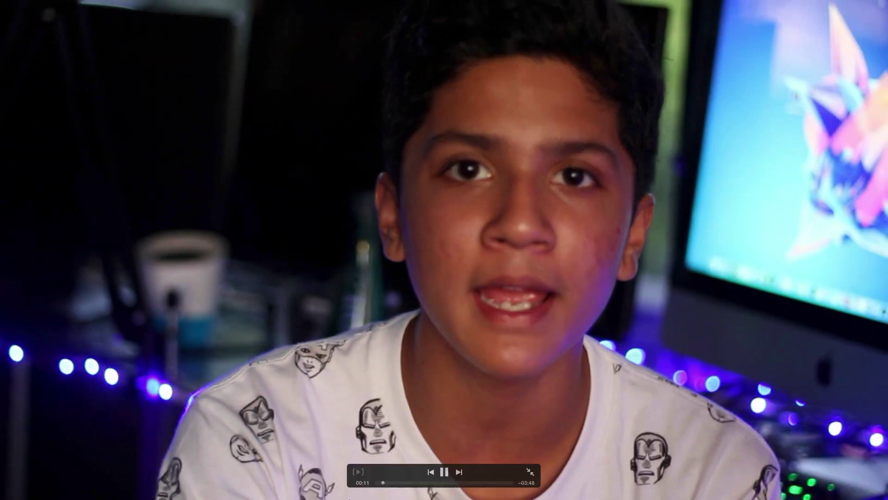
{"action": "left_click", "coordinate": [447, 475]}
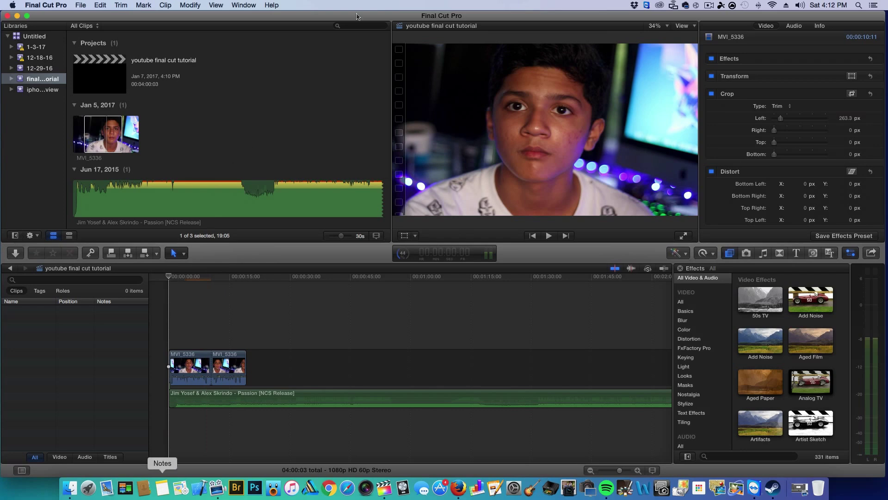
- Browse the available video effects, including the FxFactory Pro category and the complete video effects list
{"action": "scroll", "coordinate": [804, 90], "scroll_direction": "down", "scroll_amount": 10}
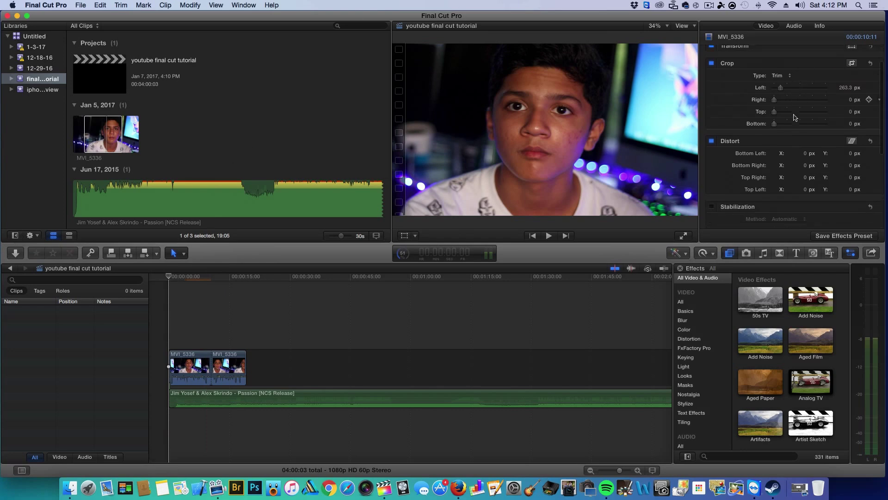
{"action": "scroll", "coordinate": [797, 112], "scroll_direction": "up", "scroll_amount": 10}
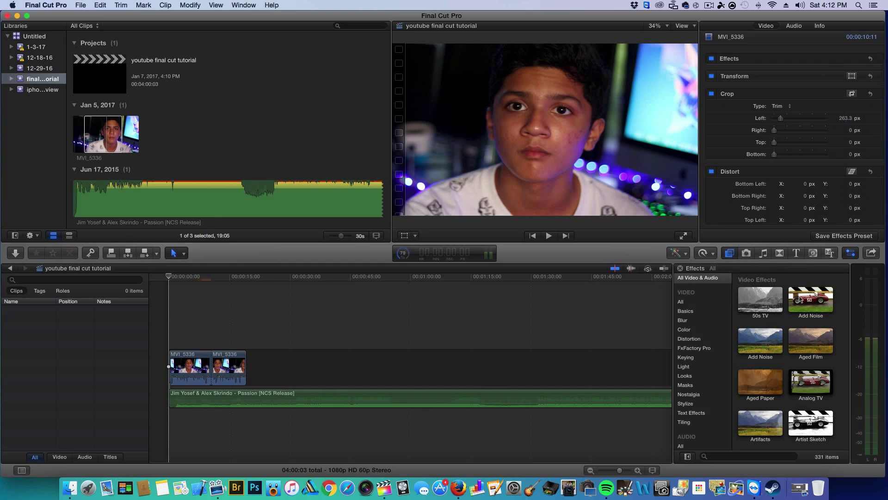
{"action": "left_click", "coordinate": [767, 306]}
{"action": "left_click", "coordinate": [811, 299]}
{"action": "left_click", "coordinate": [757, 353]}
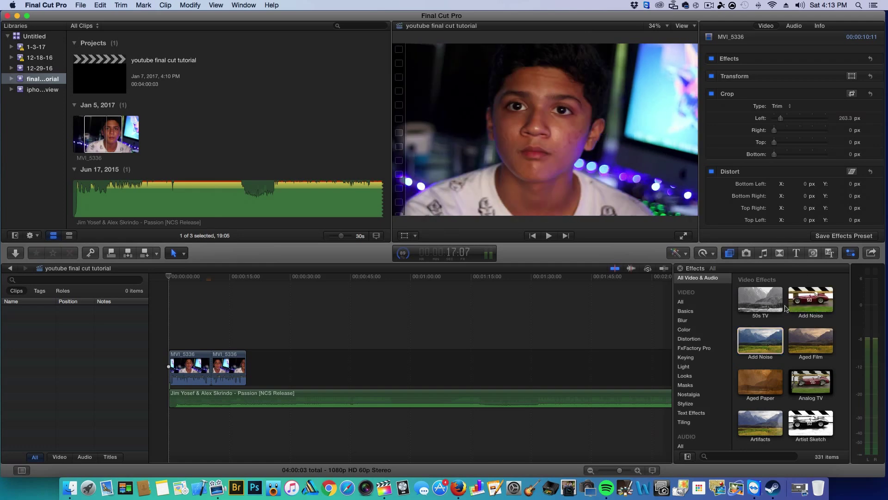
{"action": "left_click", "coordinate": [767, 308]}
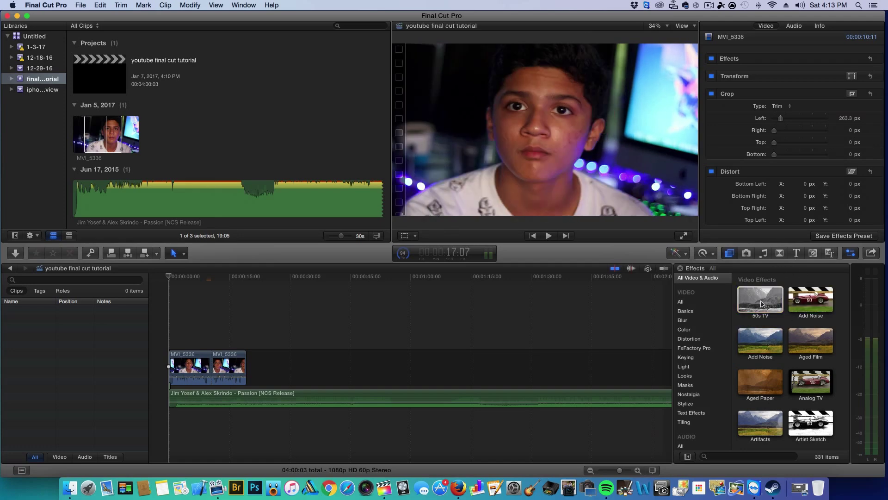
{"action": "left_click", "coordinate": [703, 357]}
{"action": "left_click", "coordinate": [703, 349]}
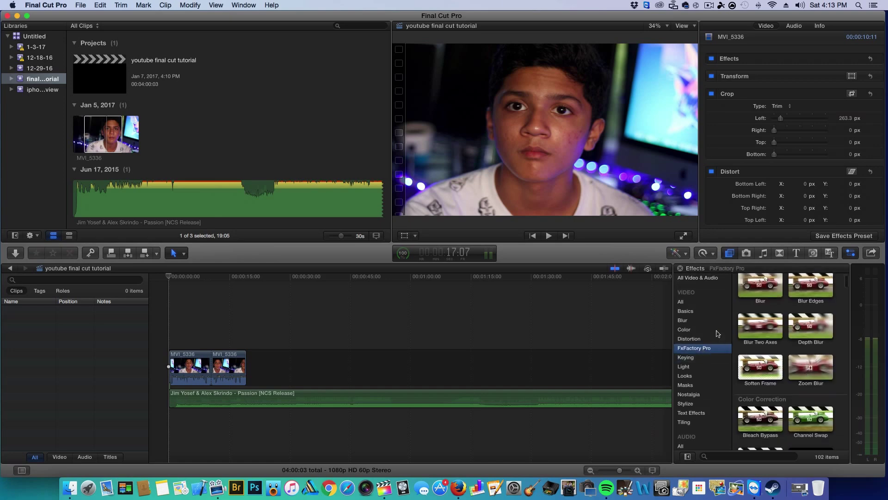
{"action": "left_click", "coordinate": [697, 303]}
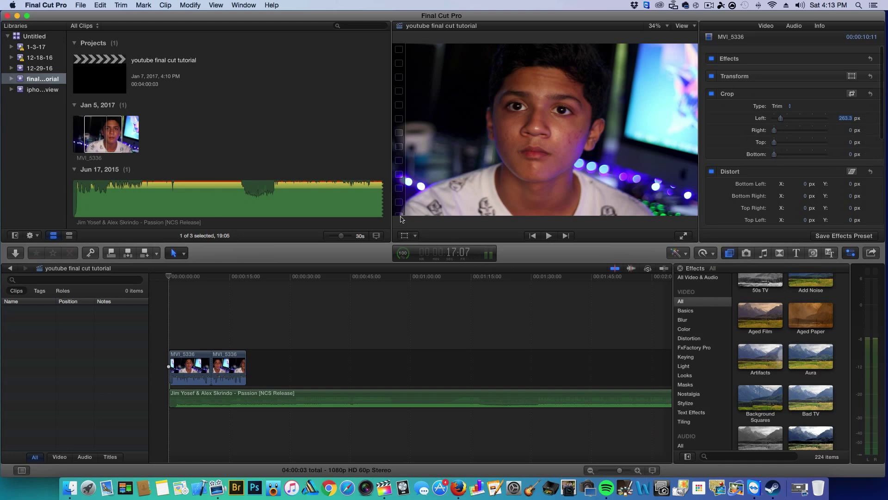
- Set the left crop of the first MVI_5336 clip to 38 px after trying a much larger crop
{"action": "left_click", "coordinate": [806, 119]}
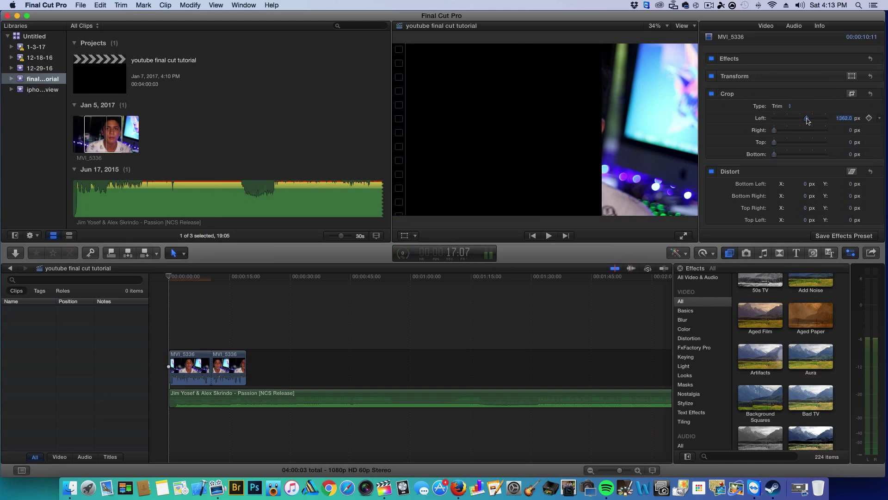
{"action": "left_click", "coordinate": [782, 119]}
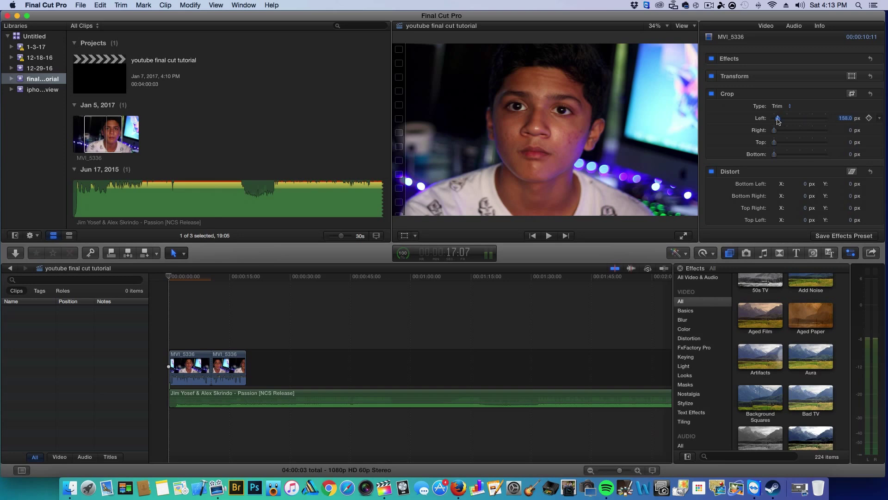
{"action": "scroll", "coordinate": [708, 170], "scroll_direction": "down", "scroll_amount": 5}
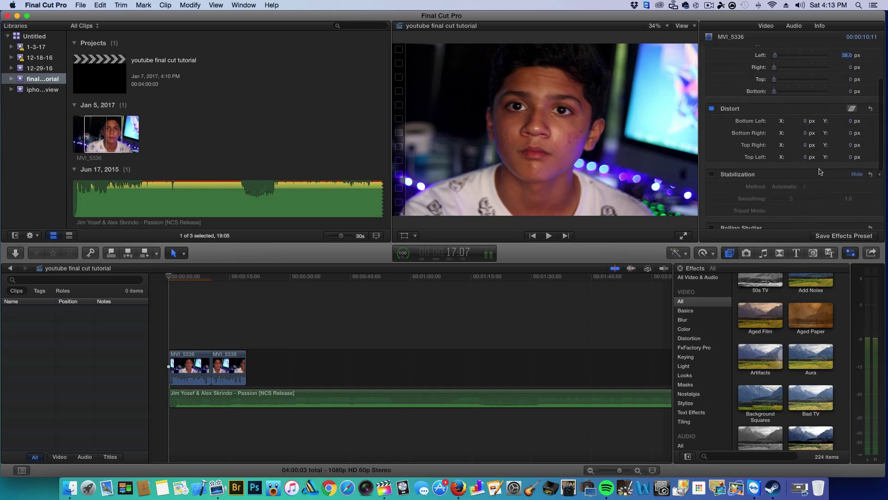
{"action": "scroll", "coordinate": [745, 135], "scroll_direction": "up", "scroll_amount": 4}
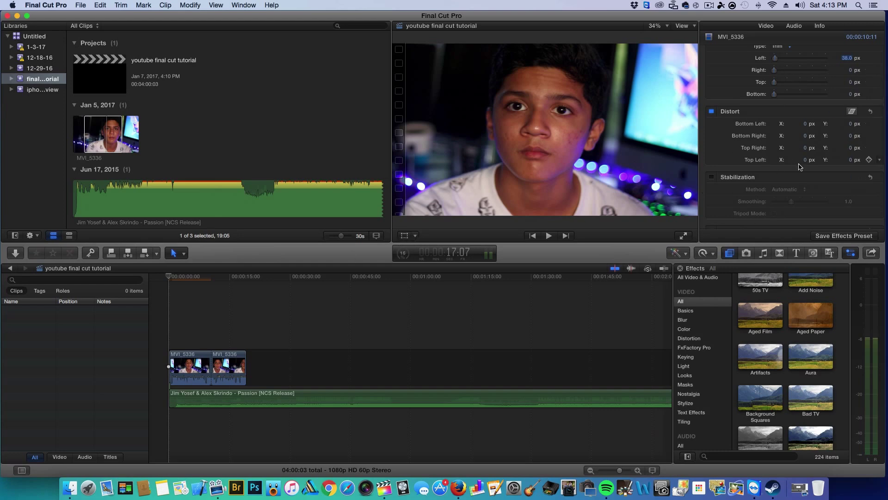
{"action": "left_click", "coordinate": [411, 212]}
- Look over the clip's compositing blend modes, try its opacity at 0 %, and restore it to 100 %
{"action": "scroll", "coordinate": [737, 134], "scroll_direction": "down", "scroll_amount": 5}
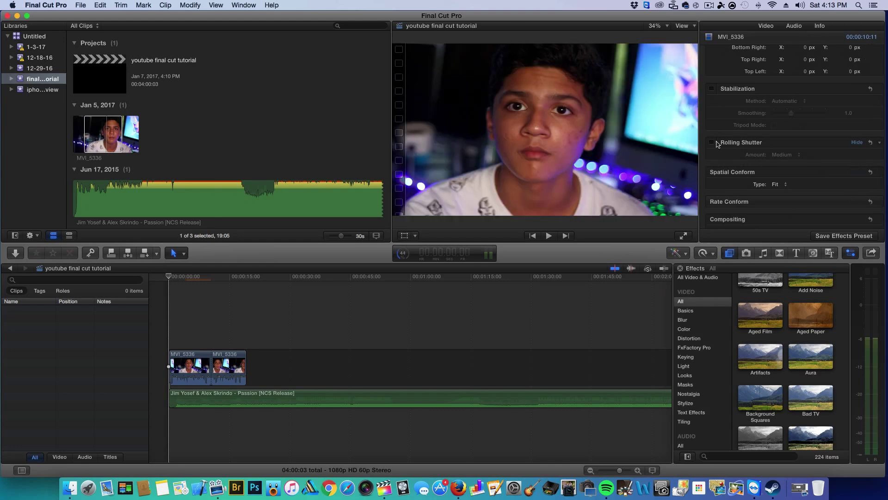
{"action": "left_click", "coordinate": [792, 218]}
{"action": "scroll", "coordinate": [792, 184], "scroll_direction": "down", "scroll_amount": 2}
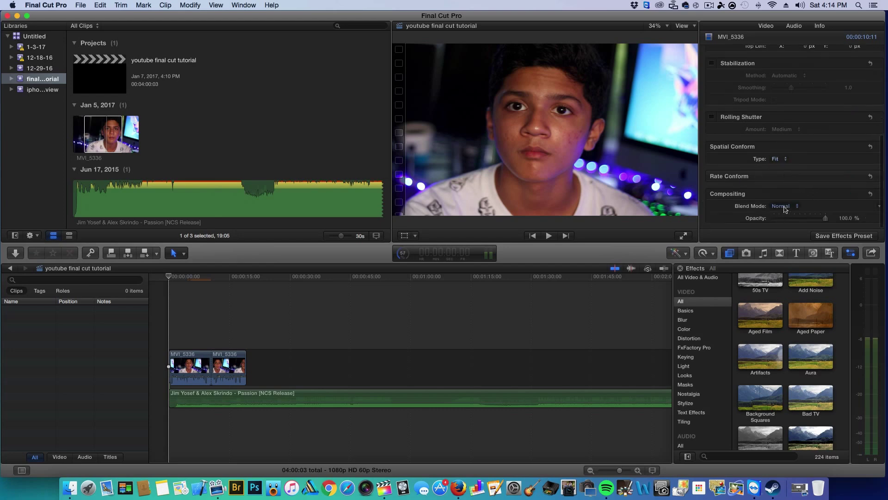
{"action": "left_click", "coordinate": [787, 205]}
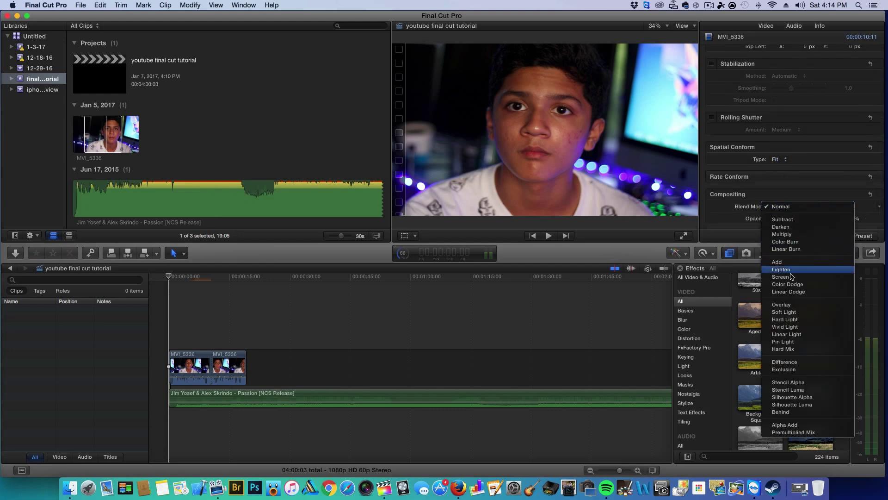
{"action": "left_click", "coordinate": [736, 219]}
{"action": "left_click_drag", "start_coordinate": [812, 218], "coordinate": [832, 219]}
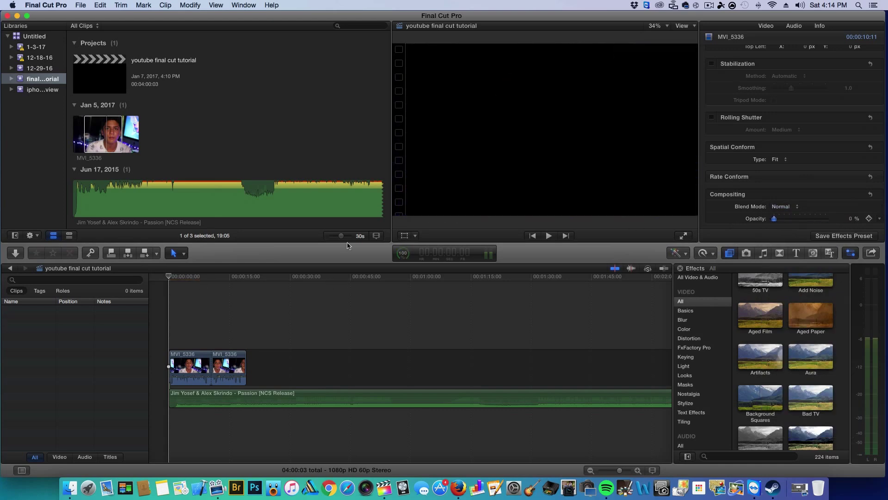
{"action": "scroll", "coordinate": [797, 230], "scroll_direction": "down", "scroll_amount": 1}
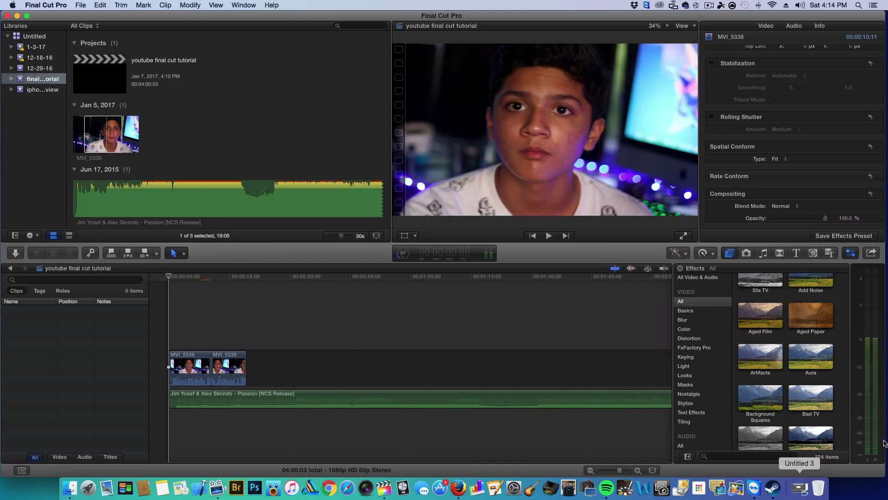
- Look through the photo and sound libraries and the transition categories, including Blurs, Movements and the full transitions list
{"action": "left_click", "coordinate": [746, 252]}
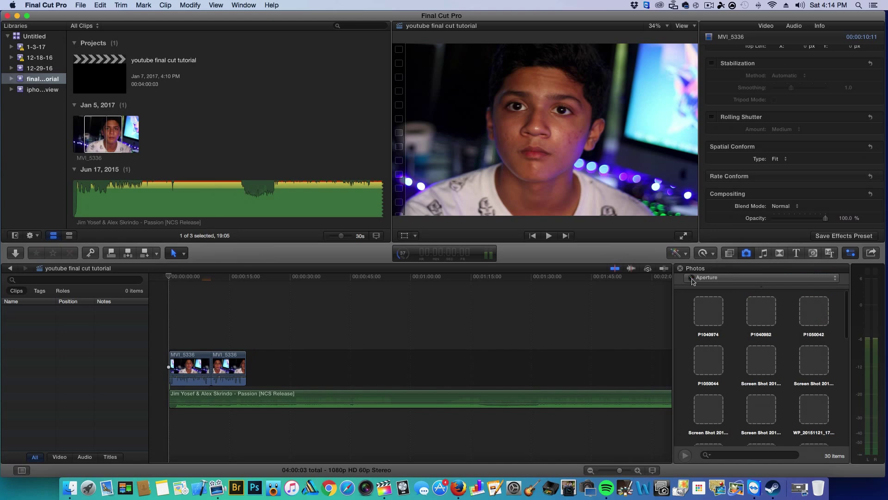
{"action": "left_click", "coordinate": [764, 253]}
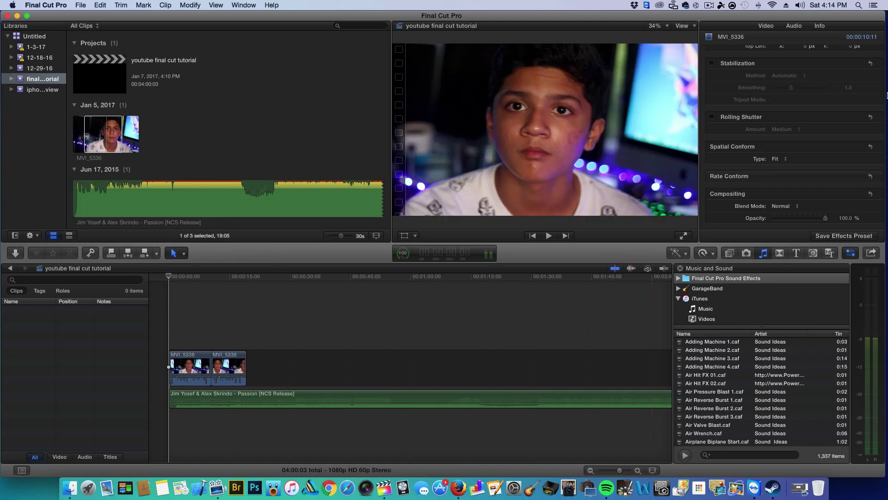
{"action": "left_click", "coordinate": [781, 253]}
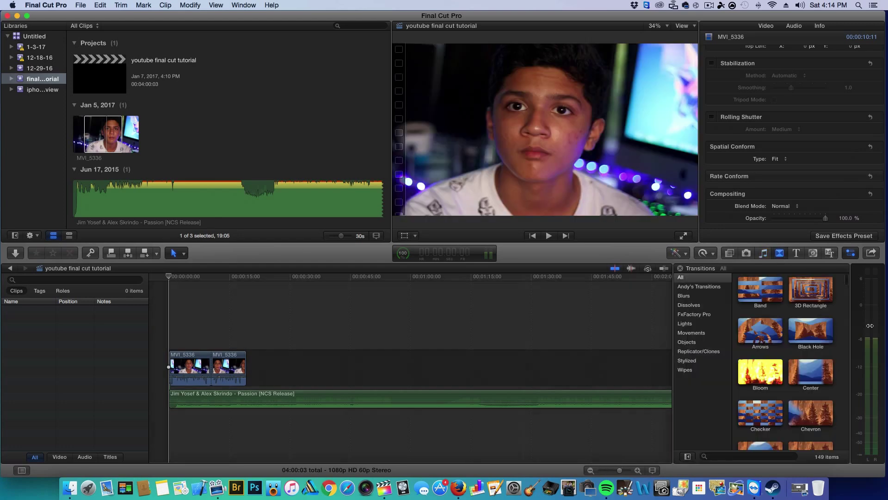
{"action": "left_click", "coordinate": [699, 296]}
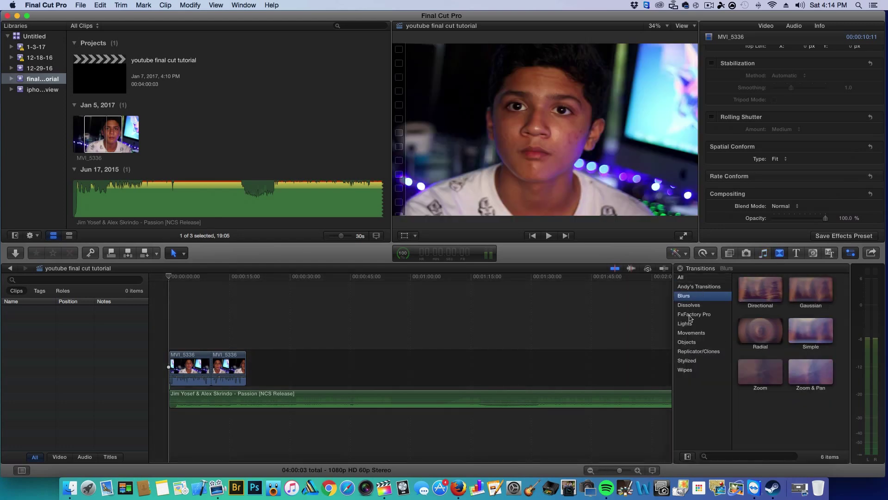
{"action": "left_click", "coordinate": [688, 323]}
{"action": "left_click", "coordinate": [689, 315]}
{"action": "left_click", "coordinate": [690, 333]}
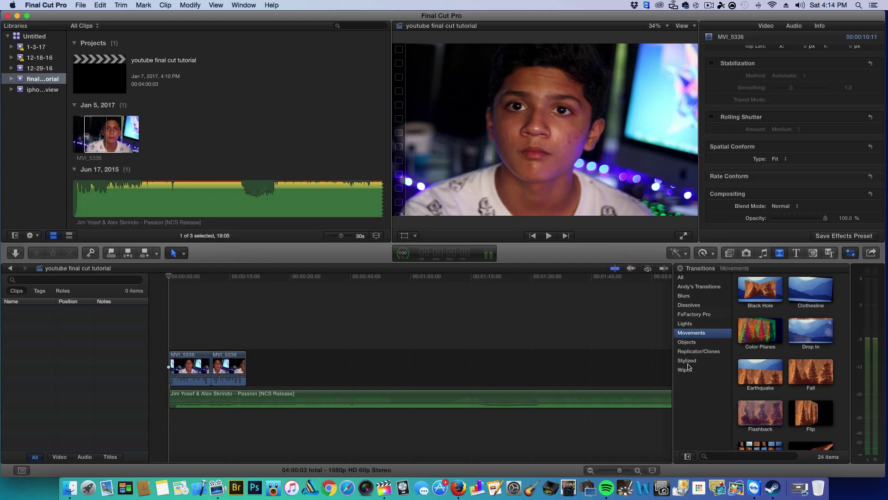
{"action": "left_click", "coordinate": [688, 363]}
{"action": "left_click", "coordinate": [699, 296]}
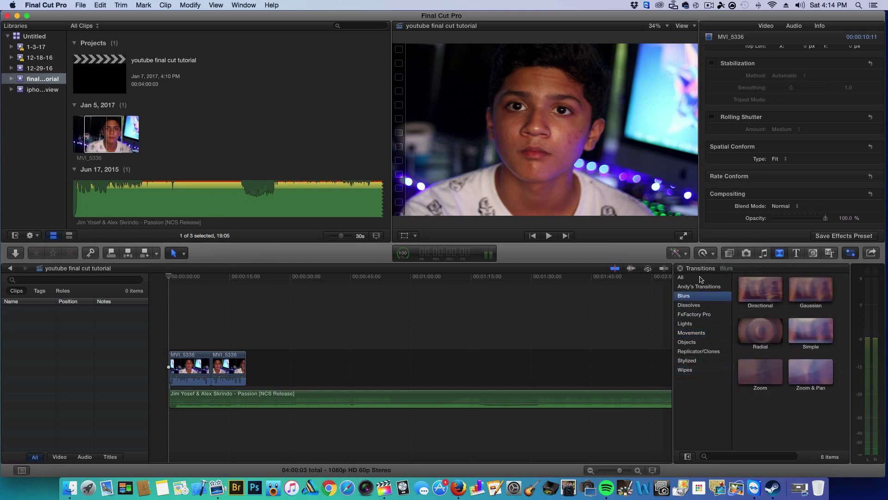
{"action": "left_click", "coordinate": [701, 277]}
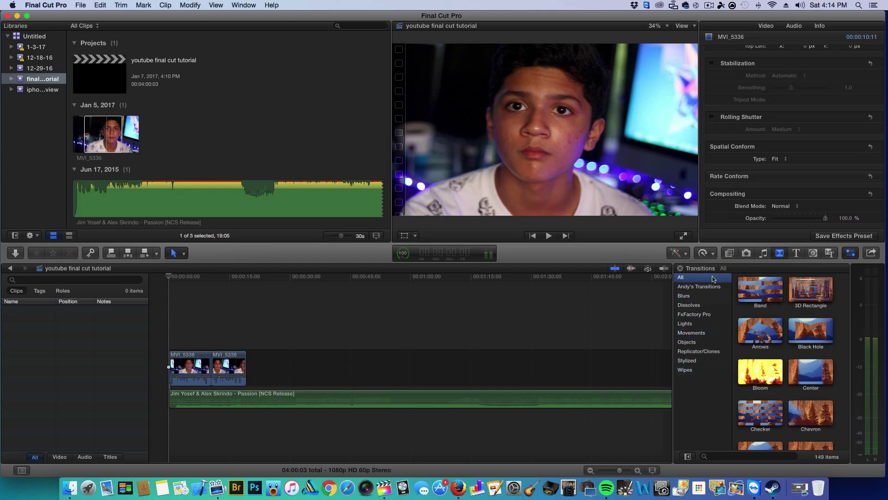
- Add the Band transition at the start of the first MVI_5336 clip and play it
{"action": "left_click", "coordinate": [754, 289]}
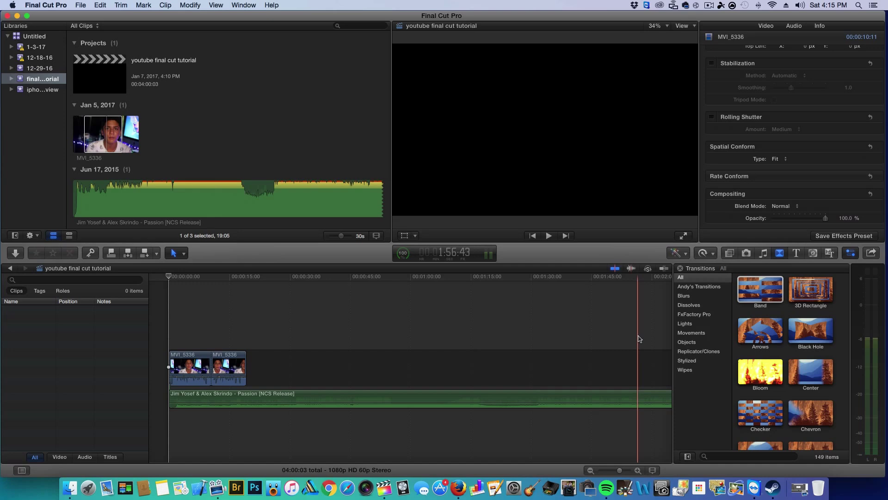
{"action": "left_click_drag", "start_coordinate": [758, 287], "coordinate": [170, 368]}
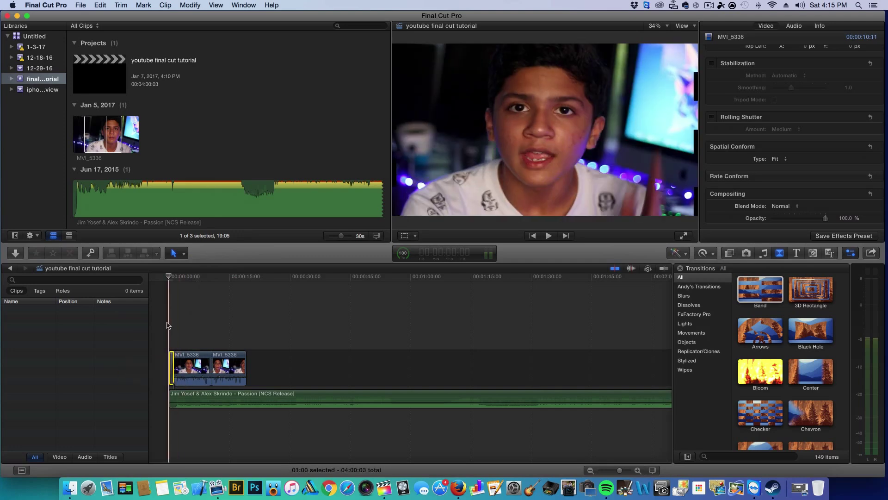
{"action": "key", "text": "/"}
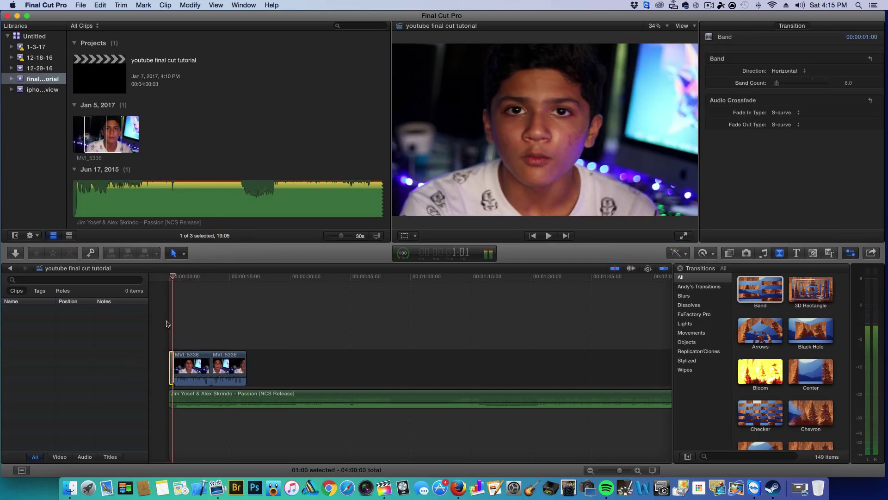
- Move the Band transition to the cut between the two MVI_5336 clips and play across it
{"action": "left_click", "coordinate": [171, 357]}
{"action": "left_click_drag", "start_coordinate": [171, 358], "coordinate": [213, 353]}
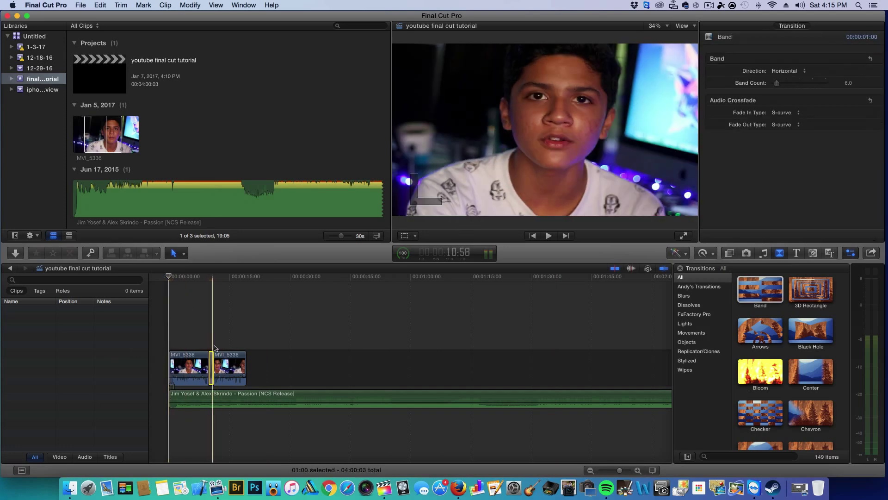
{"action": "left_click", "coordinate": [208, 307]}
{"action": "key", "text": "space"}
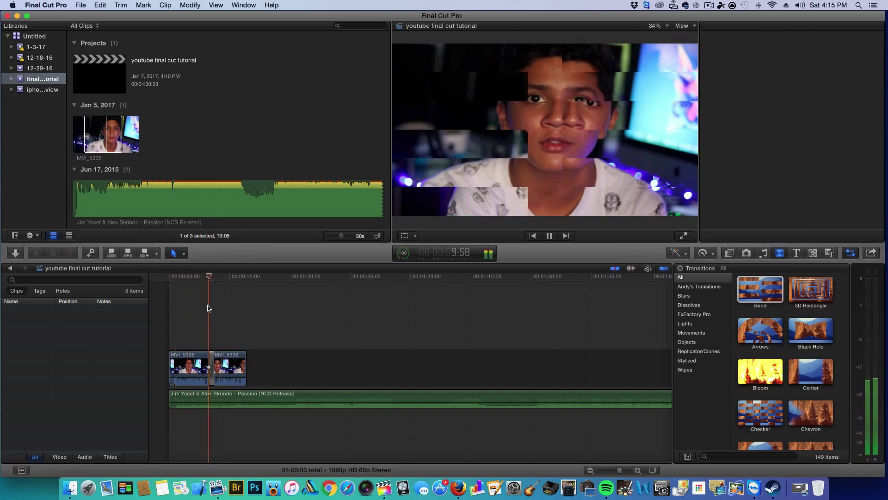
- Move the Band transition from the cut back to the start of the first MVI_5336 clip and play it
{"action": "key", "text": "space"}
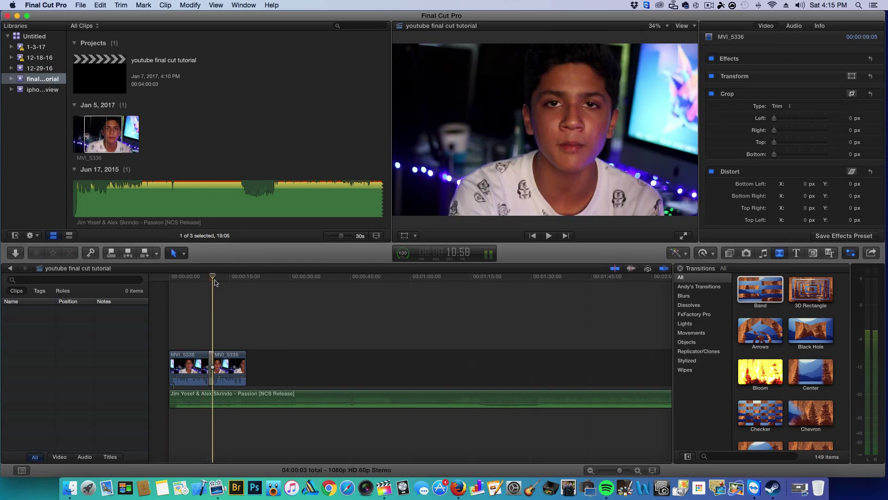
{"action": "key", "text": "Home"}
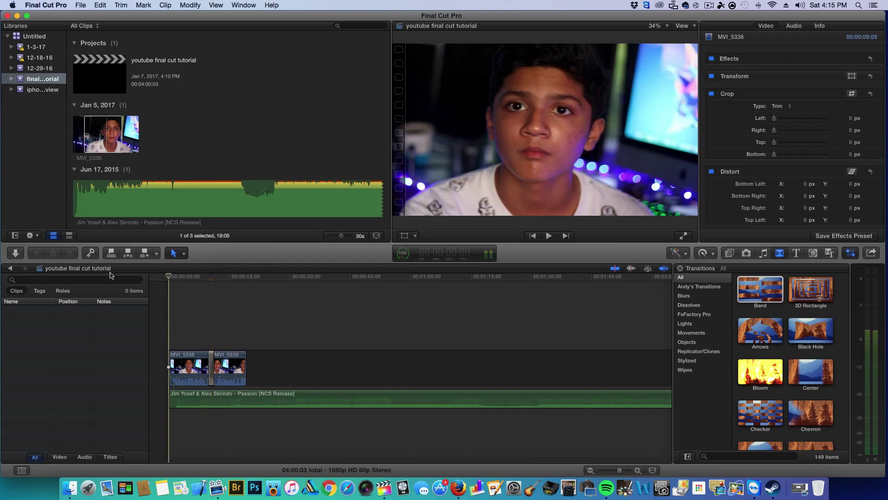
{"action": "left_click_drag", "start_coordinate": [210, 361], "coordinate": [163, 330]}
{"action": "key", "text": "slash"}
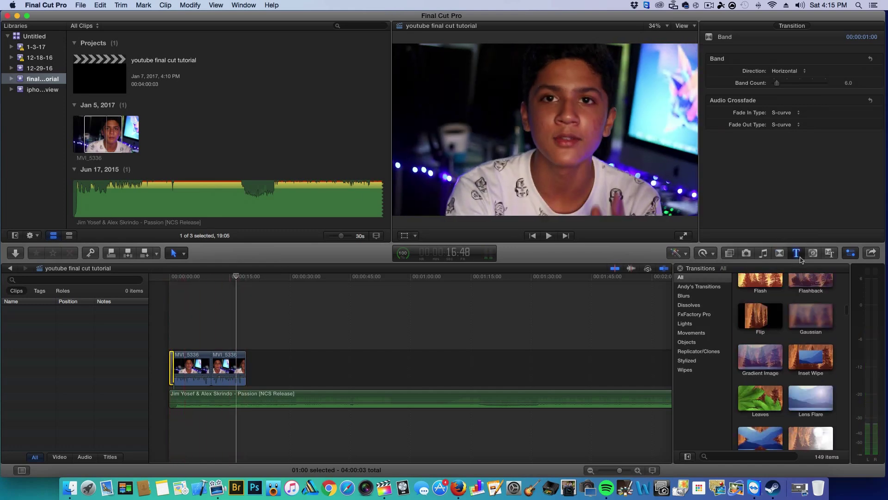
- Add a Custom 3D title above the first MVI_5336 clip and replace its text with OTBTECH4K
{"action": "left_click", "coordinate": [796, 254]}
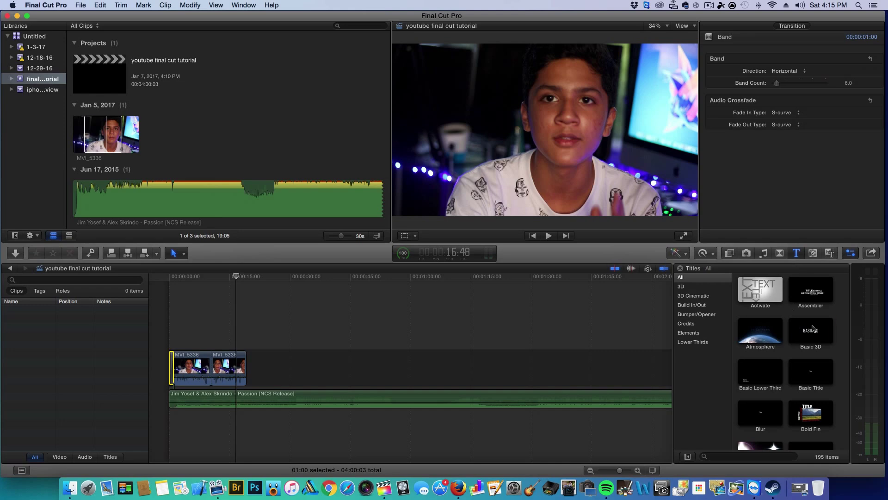
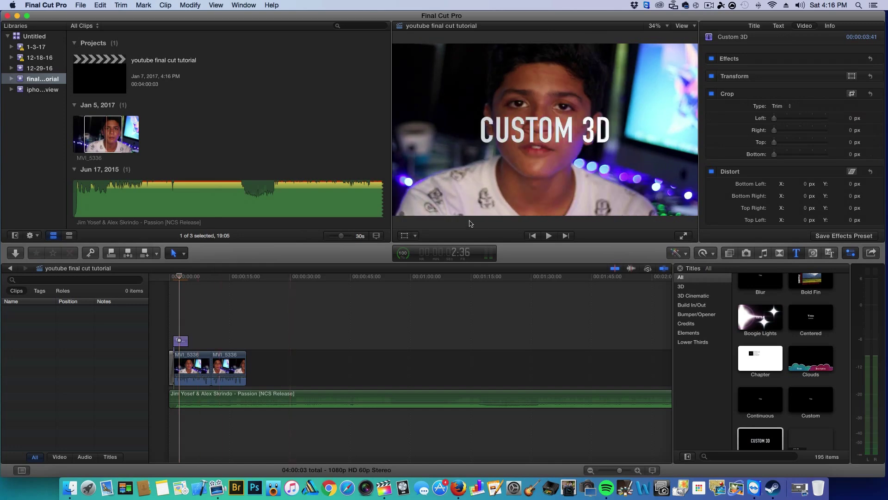
{"action": "left_click", "coordinate": [584, 134]}
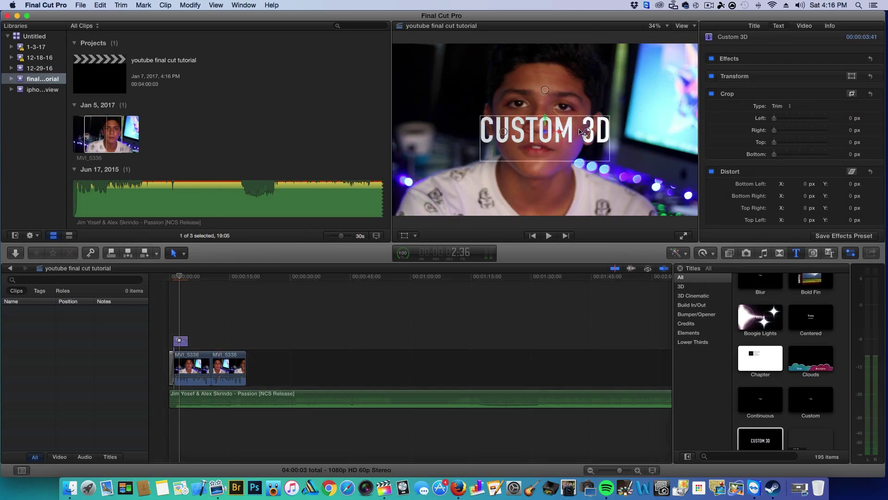
{"action": "double_click", "coordinate": [581, 132]}
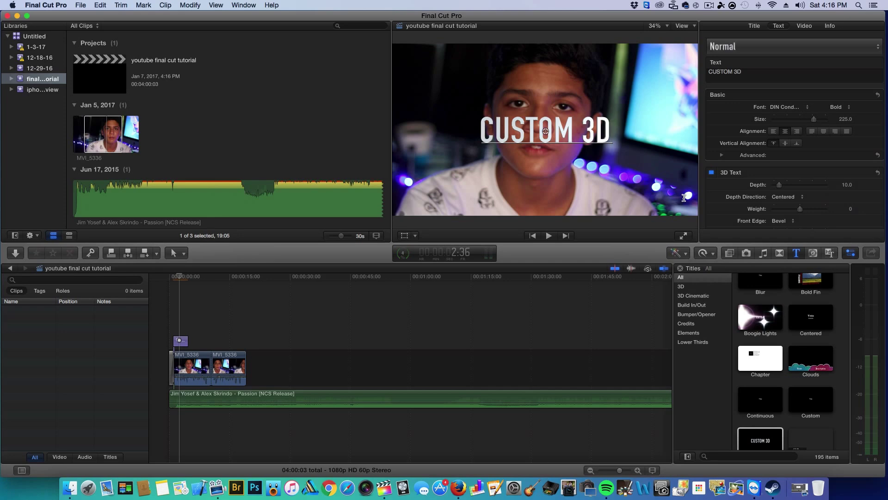
{"action": "key", "text": "BackSpace"}
{"action": "key", "text": "BackSpace"}
{"action": "key", "text": "BackSpace"}
{"action": "key", "text": "BackSpace"}
{"action": "key", "text": "BackSpace"}
{"action": "key", "text": "BackSpace"}
{"action": "key", "text": "BackSpace"}
{"action": "key", "text": "BackSpace"}
{"action": "key", "text": "BackSpace"}
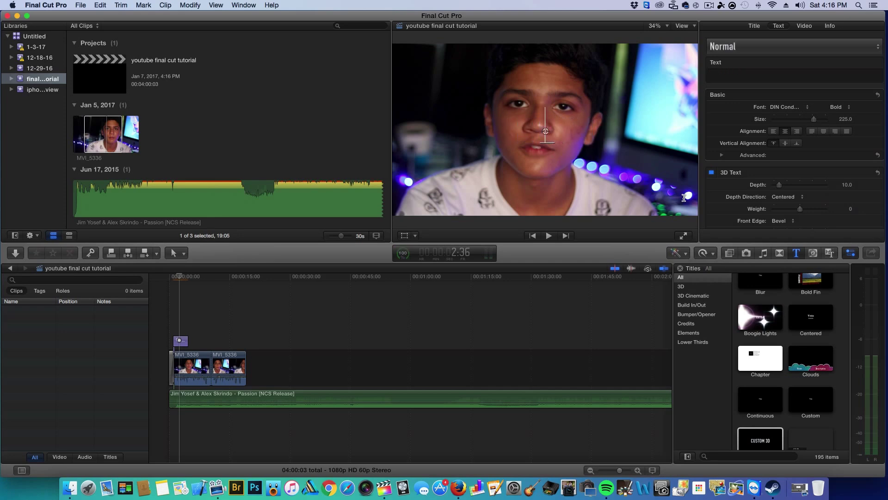
{"action": "type", "text": "OTBTECH4K"}
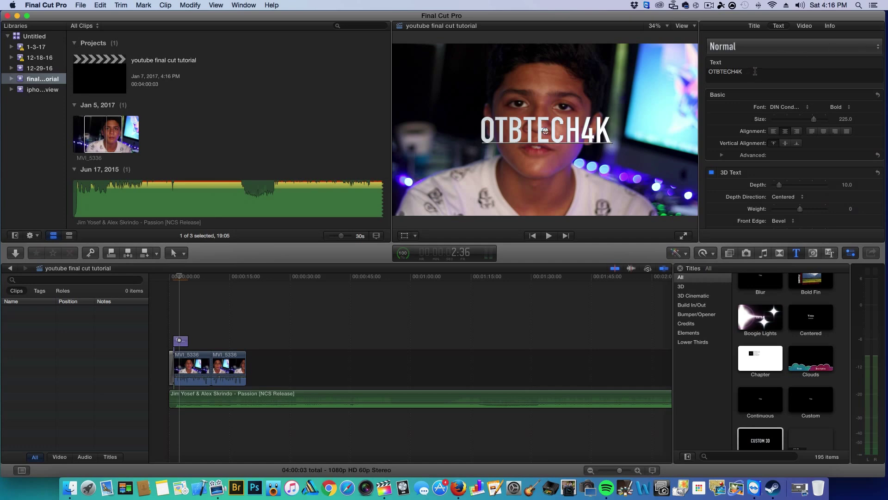
- Set the size of the whole OTBTECH4K title text to 350
{"action": "left_click", "coordinate": [682, 72]}
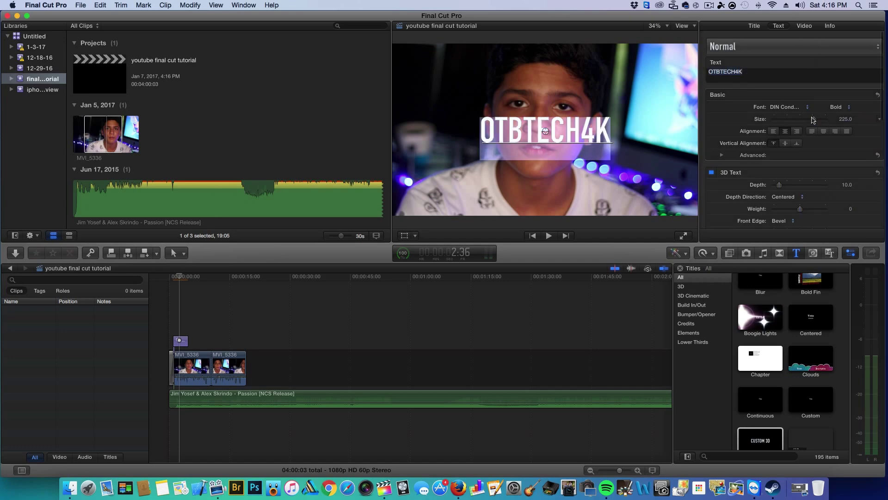
{"action": "left_click_drag", "start_coordinate": [814, 119], "coordinate": [845, 122]}
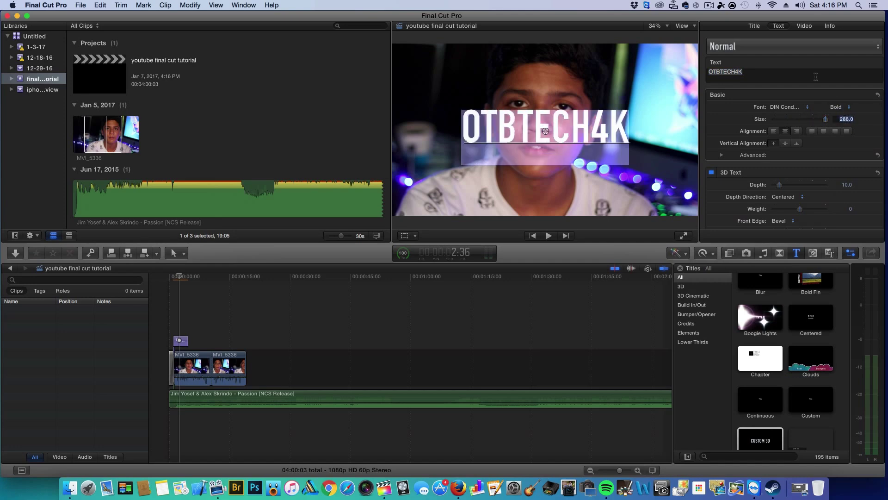
{"action": "type", "text": "350"}
{"action": "key", "text": "Return"}
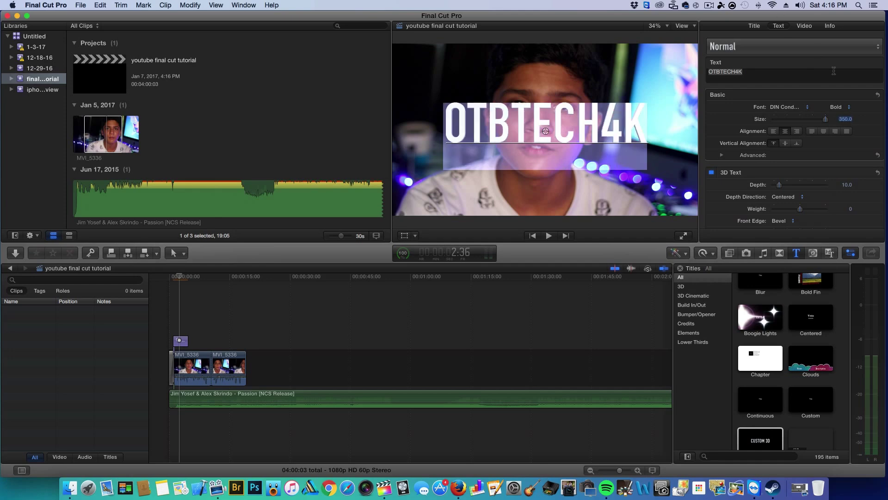
- Change the title's font to Bebas and move the text slightly lower in the frame
{"action": "left_click", "coordinate": [796, 108]}
{"action": "scroll", "coordinate": [789, 111], "scroll_direction": "up", "scroll_amount": 10}
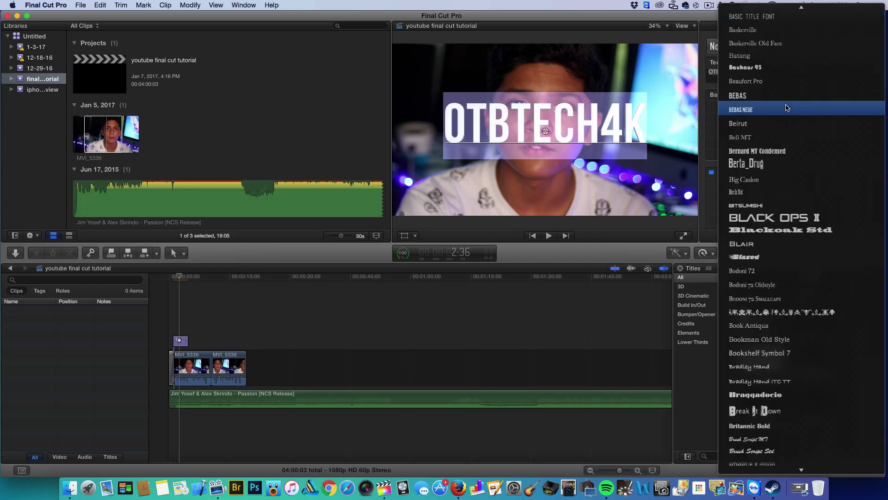
{"action": "left_click", "coordinate": [789, 93]}
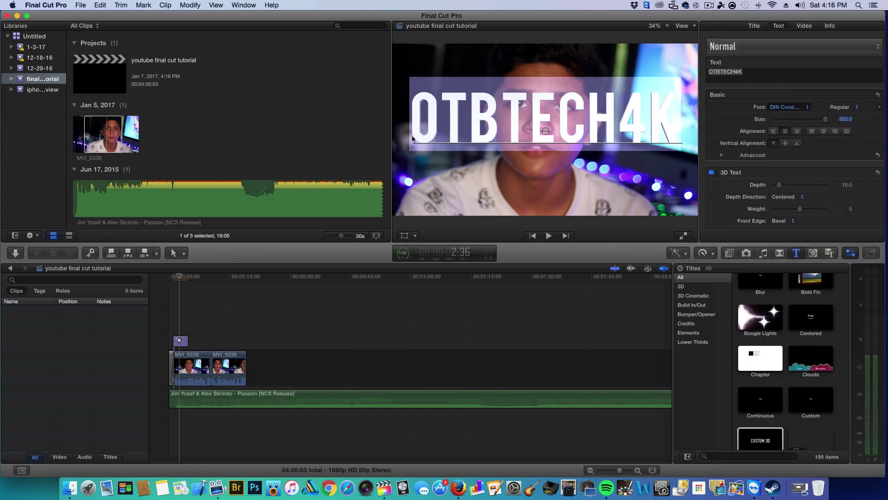
{"action": "left_click", "coordinate": [557, 134]}
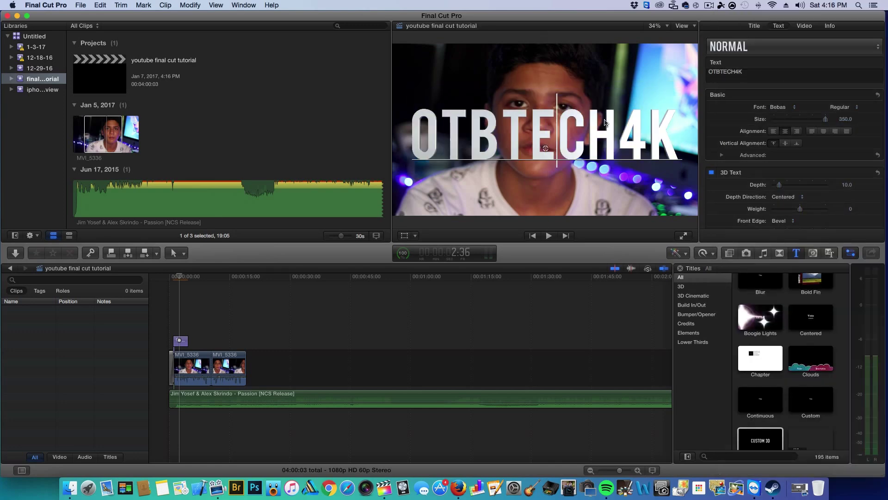
{"action": "left_click", "coordinate": [605, 122]}
- Apply the Chrome 3D text style to the OTBTECH4K title
{"action": "left_click", "coordinate": [793, 47]}
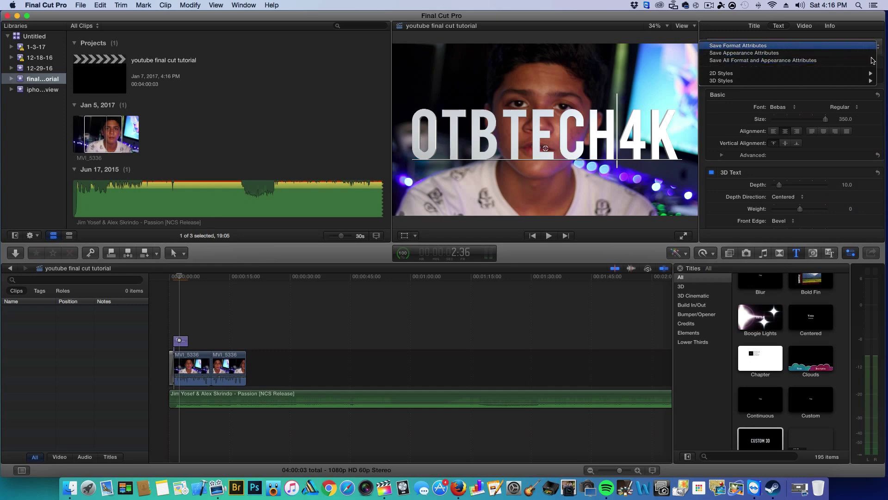
{"action": "mouse_move", "coordinate": [727, 74]}
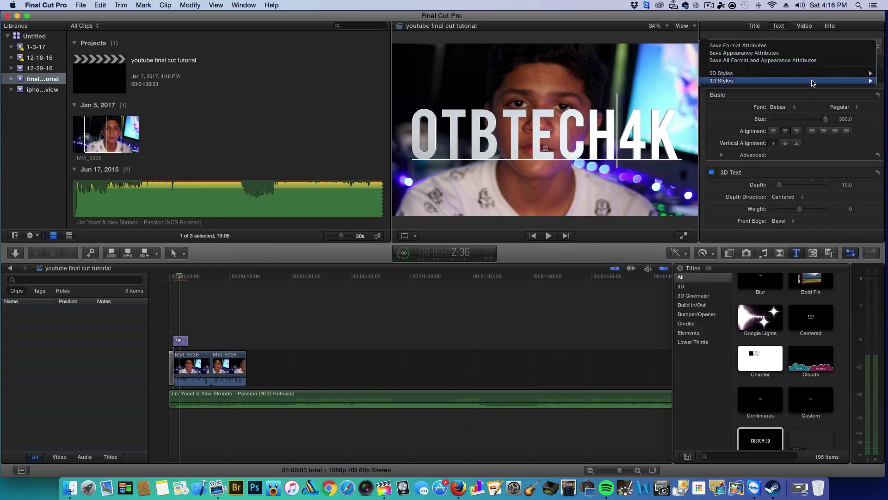
{"action": "mouse_move", "coordinate": [797, 84]}
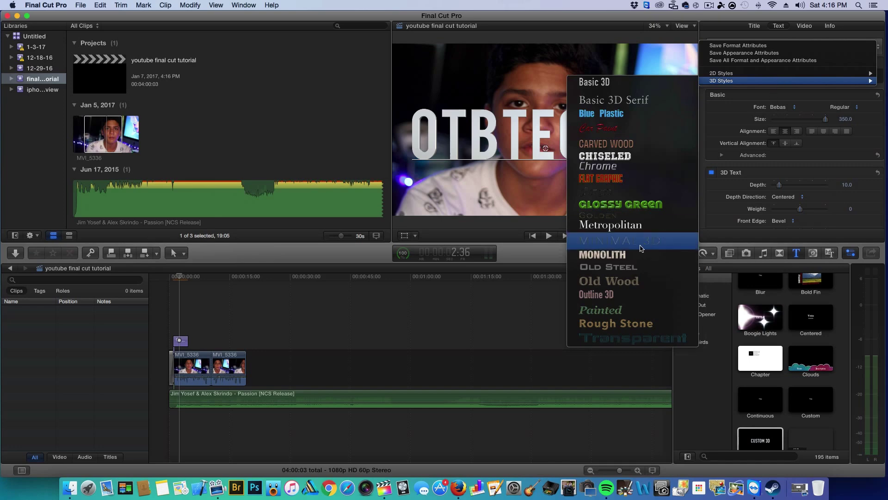
{"action": "left_click", "coordinate": [626, 254]}
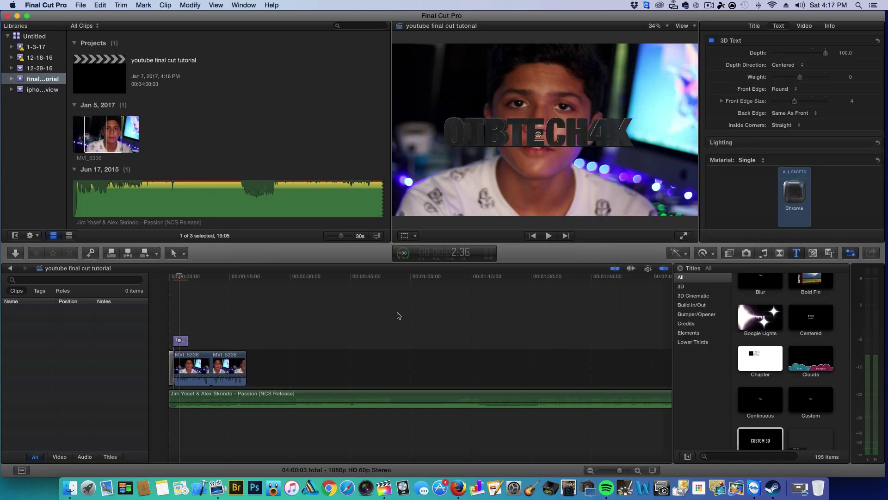
{"action": "scroll", "coordinate": [788, 69], "scroll_direction": "up", "scroll_amount": 5}
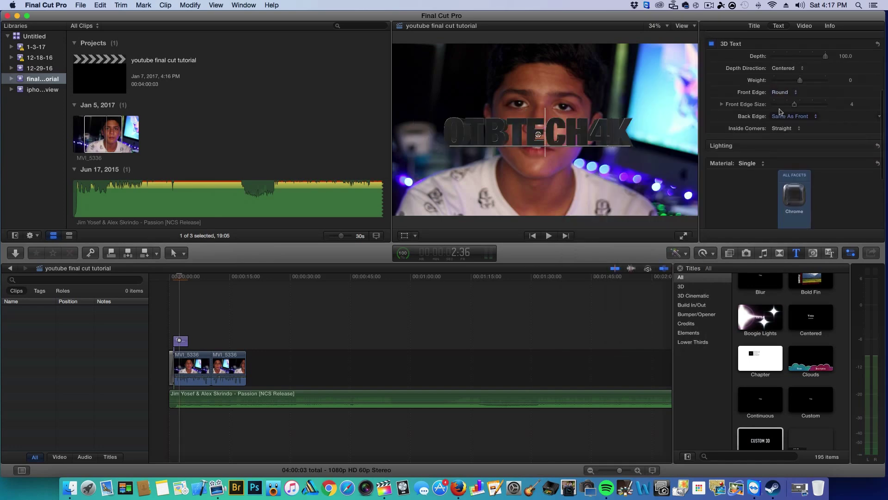
- Move the playhead through the opening of the timeline to preview the styled title over the footage
{"action": "left_click", "coordinate": [169, 278]}
{"action": "left_click_drag", "start_coordinate": [170, 279], "coordinate": [183, 282]}
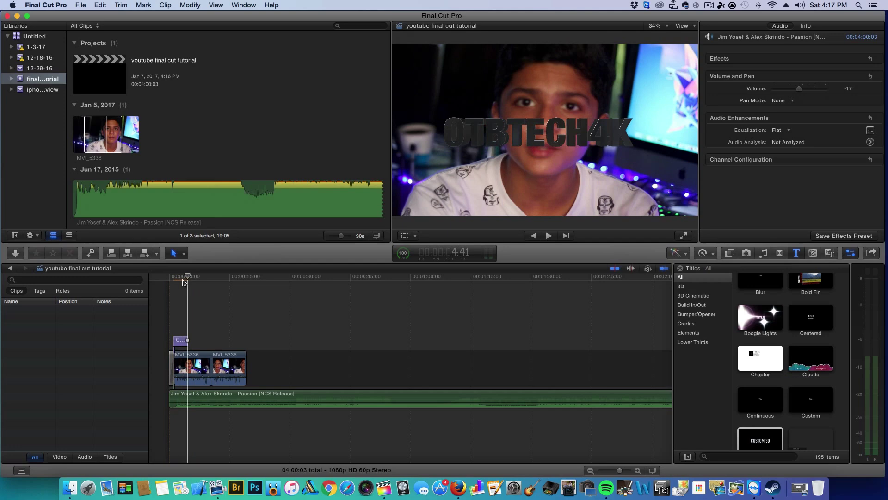
{"action": "left_click", "coordinate": [223, 276]}
- Try the title beneath the video clips, return it above them, and look through its 3D text and material settings
{"action": "left_click_drag", "start_coordinate": [182, 341], "coordinate": [185, 393]}
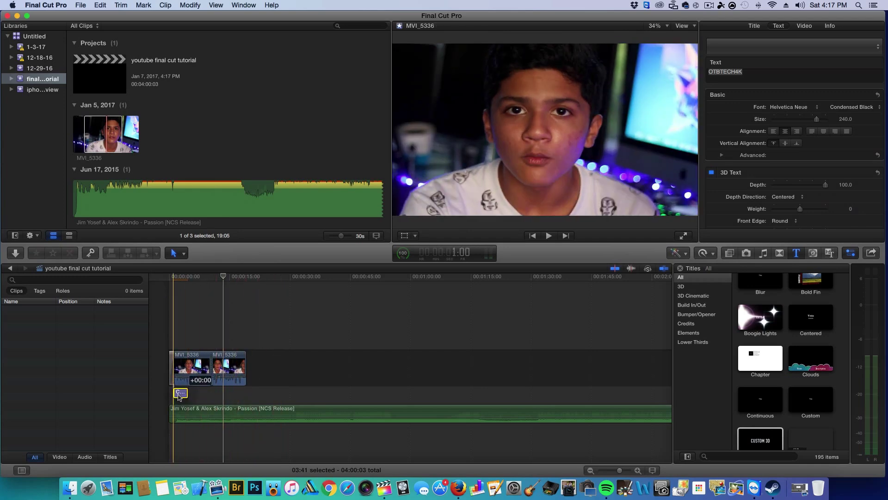
{"action": "left_click_drag", "start_coordinate": [179, 399], "coordinate": [183, 319]}
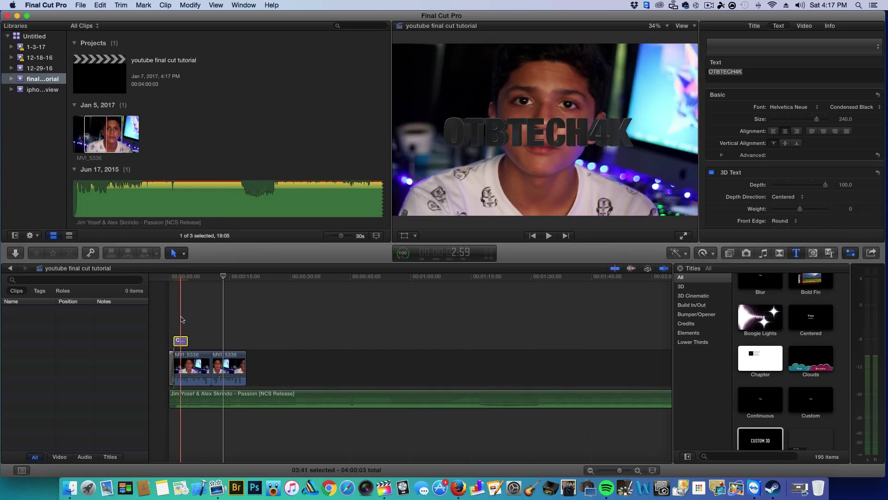
{"action": "scroll", "coordinate": [868, 206], "scroll_direction": "down", "scroll_amount": 1}
{"action": "scroll", "coordinate": [868, 206], "scroll_direction": "down", "scroll_amount": 8}
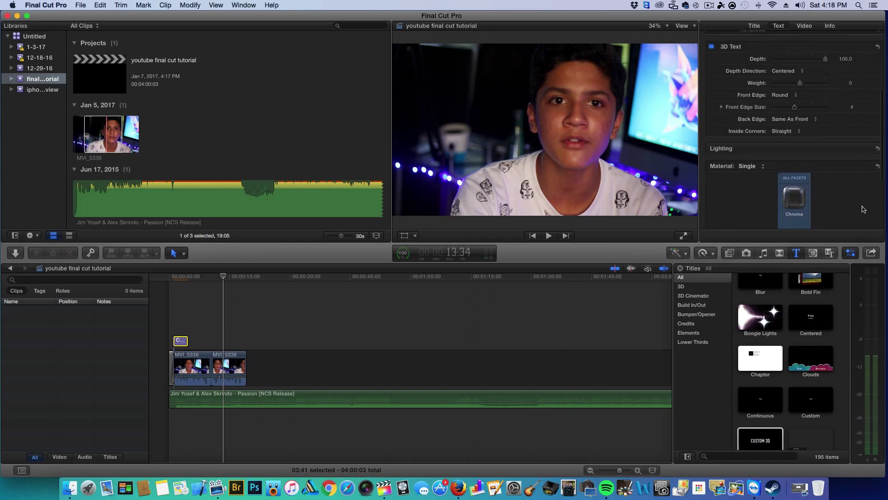
- Look through the generators library, previewing generators such as Beam, iMovie and Lines
{"action": "left_click", "coordinate": [812, 252]}
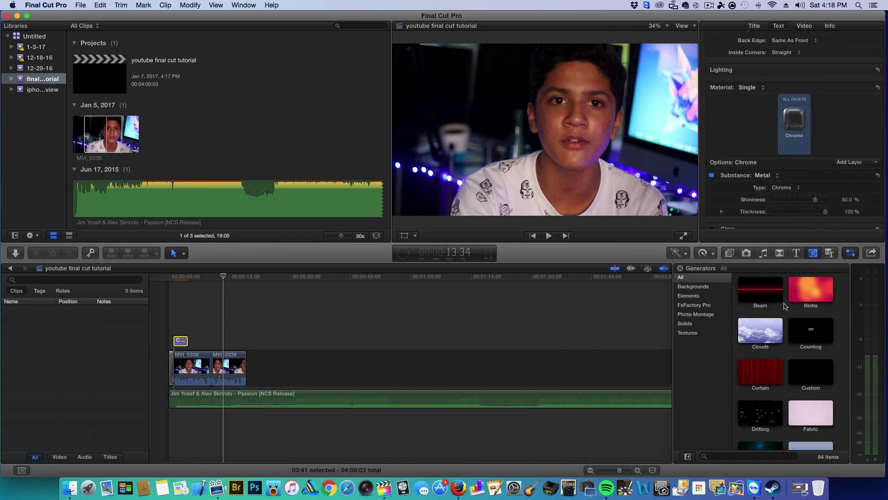
{"action": "left_click", "coordinate": [768, 288]}
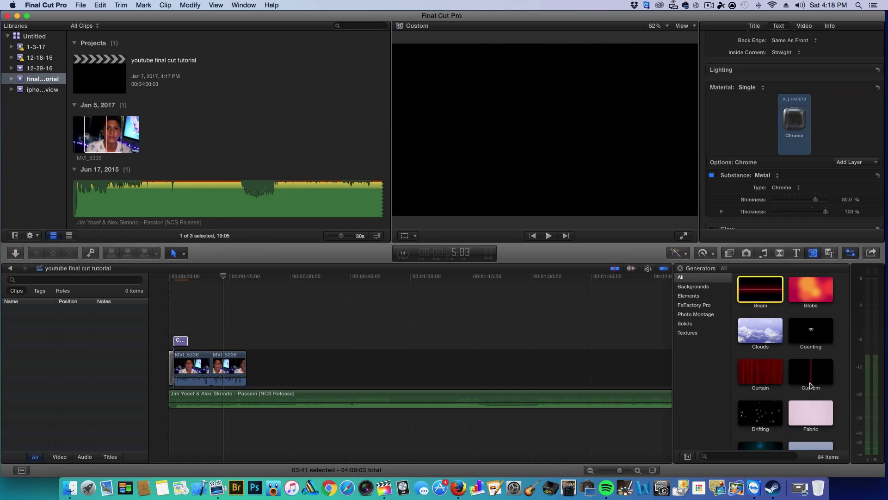
{"action": "scroll", "coordinate": [804, 382], "scroll_direction": "down", "scroll_amount": 5}
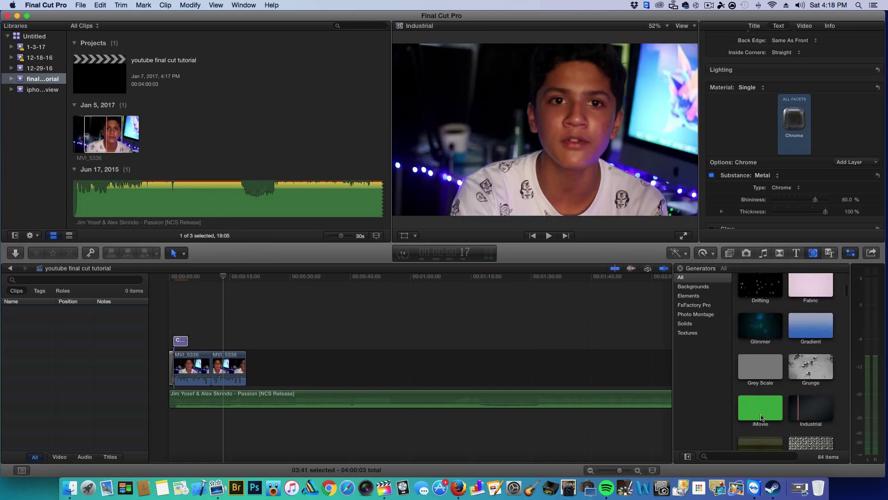
{"action": "left_click", "coordinate": [762, 418]}
{"action": "scroll", "coordinate": [754, 409], "scroll_direction": "down", "scroll_amount": 2}
{"action": "left_click", "coordinate": [762, 366]}
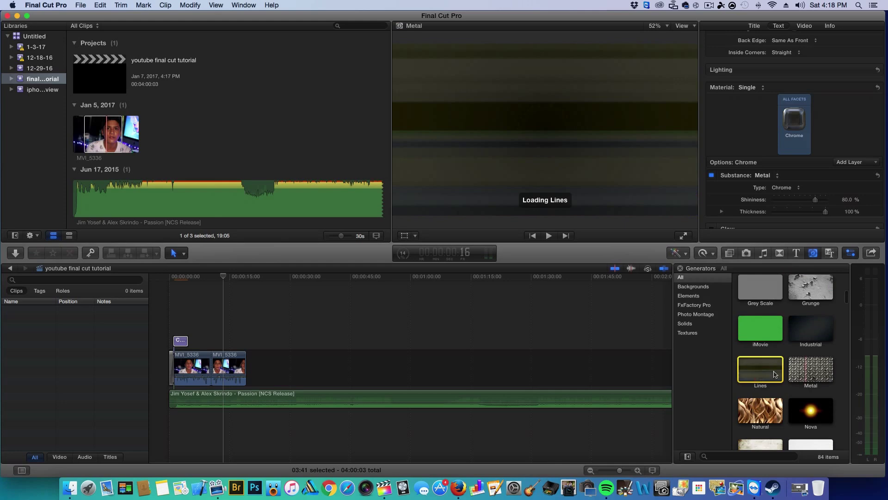
{"action": "left_click", "coordinate": [469, 303]}
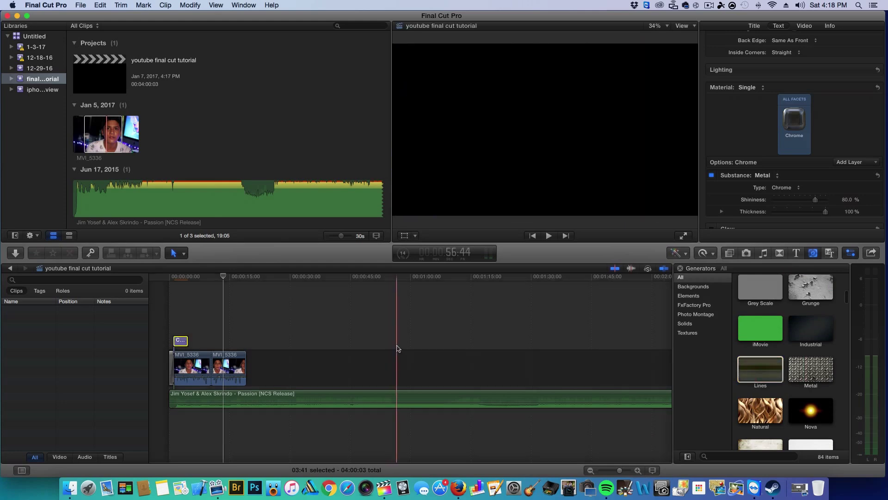
- Look through the theme categories, including Halftones, News, Generators and Documentary
{"action": "left_click", "coordinate": [829, 253]}
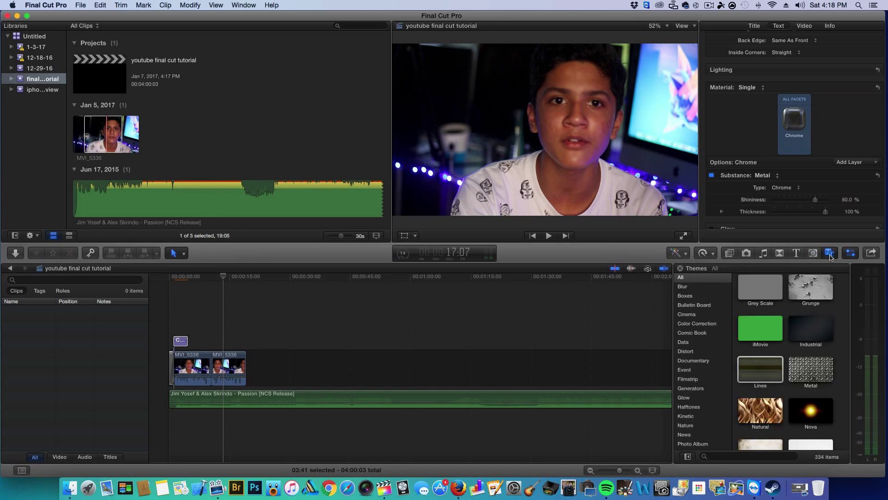
{"action": "left_click", "coordinate": [690, 360]}
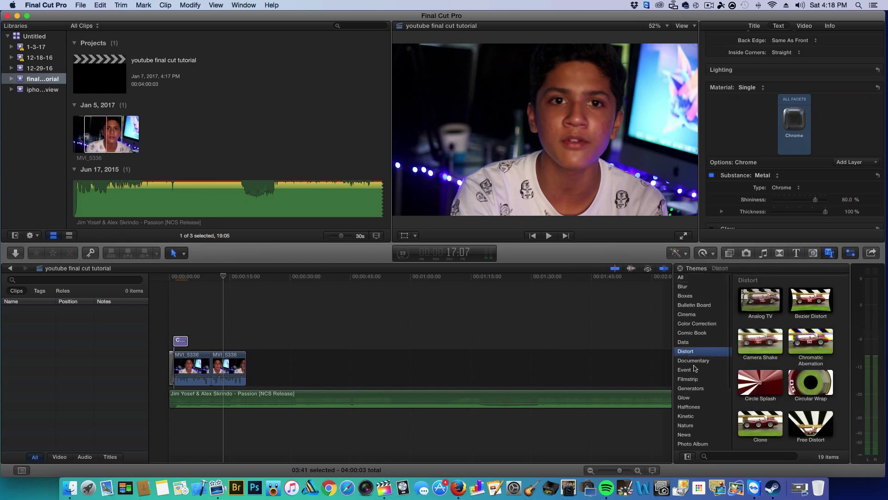
{"action": "left_click", "coordinate": [694, 390]}
{"action": "left_click", "coordinate": [693, 408]}
{"action": "left_click", "coordinate": [690, 425]}
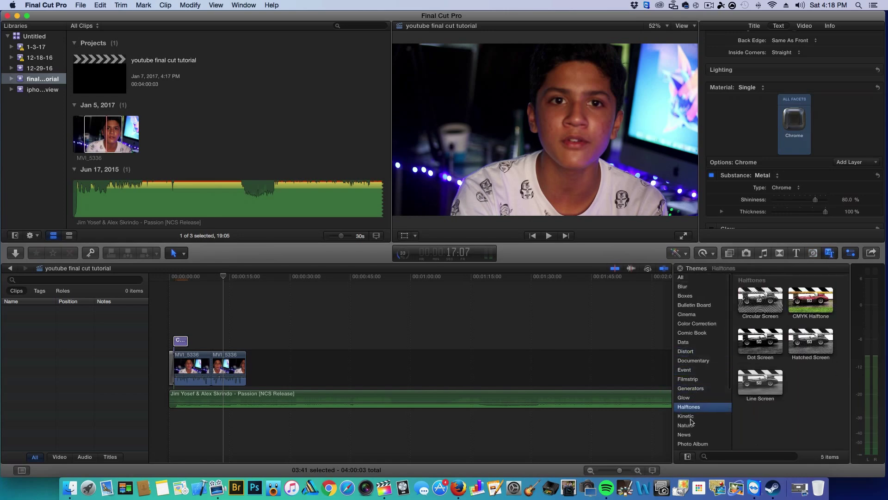
{"action": "left_click", "coordinate": [685, 434]}
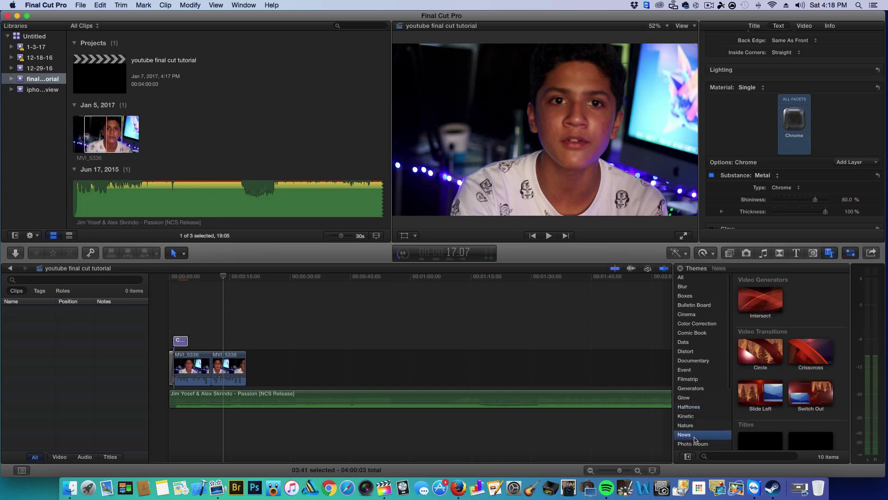
{"action": "left_click", "coordinate": [700, 387]}
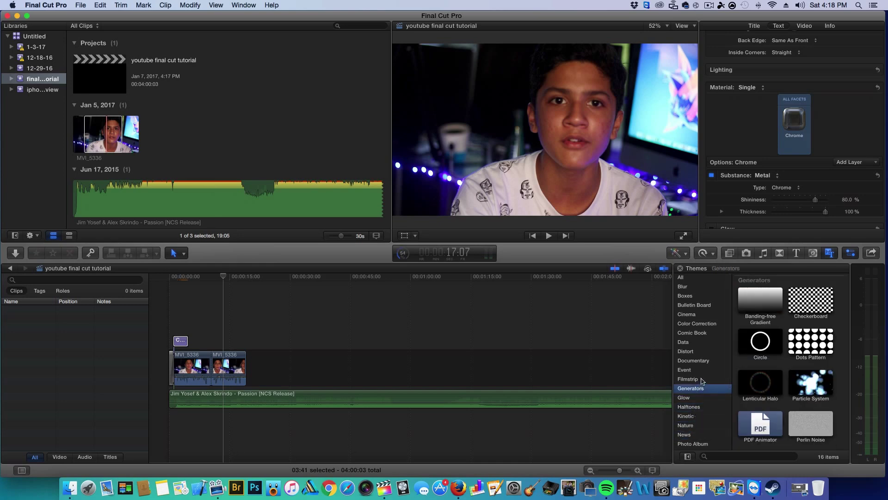
{"action": "left_click", "coordinate": [703, 378]}
{"action": "left_click", "coordinate": [701, 361]}
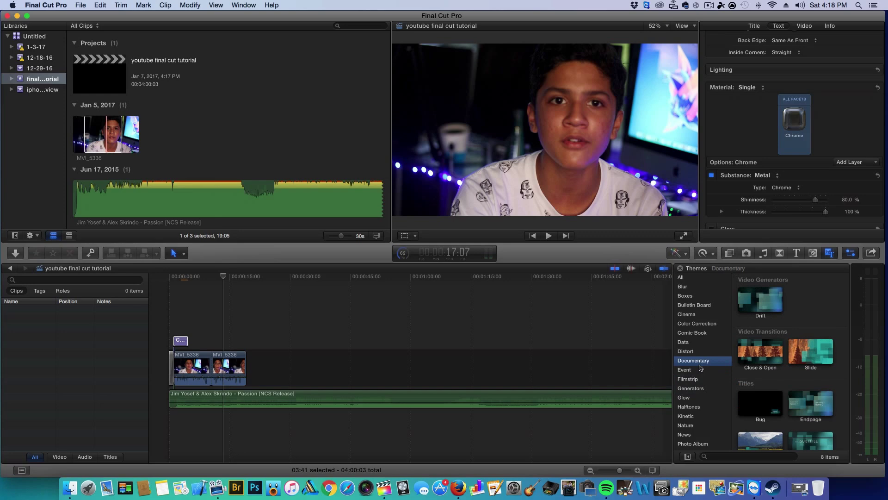
- Look through the Data, Blur and Boxes theme categories, previewing items such as Panels Random, Card and Overlay
{"action": "left_click", "coordinate": [705, 341]}
{"action": "left_click", "coordinate": [761, 348]}
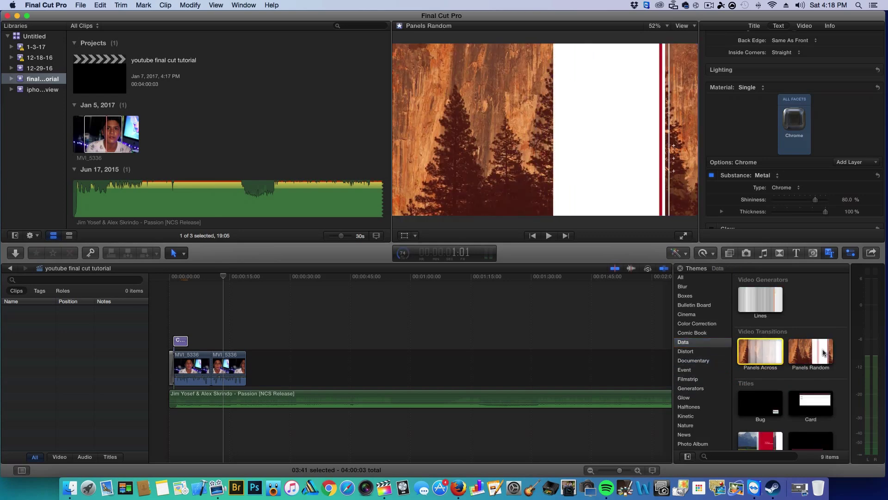
{"action": "left_click", "coordinate": [756, 402]}
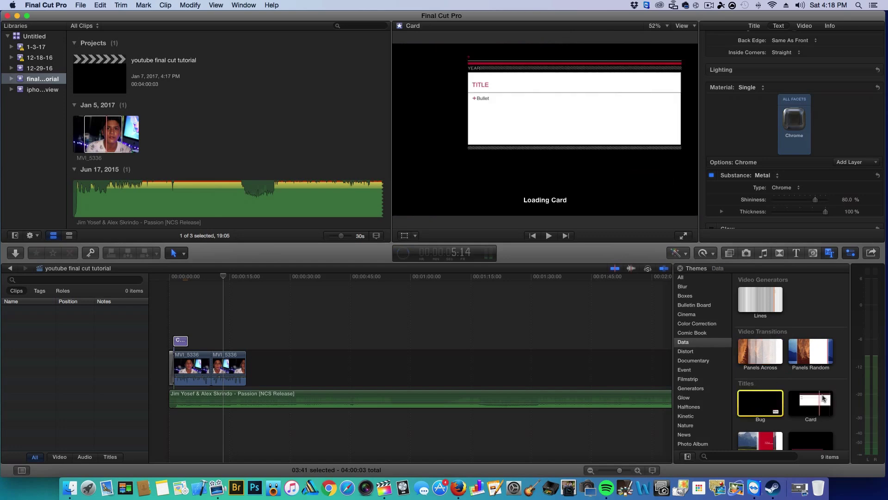
{"action": "left_click", "coordinate": [695, 288]}
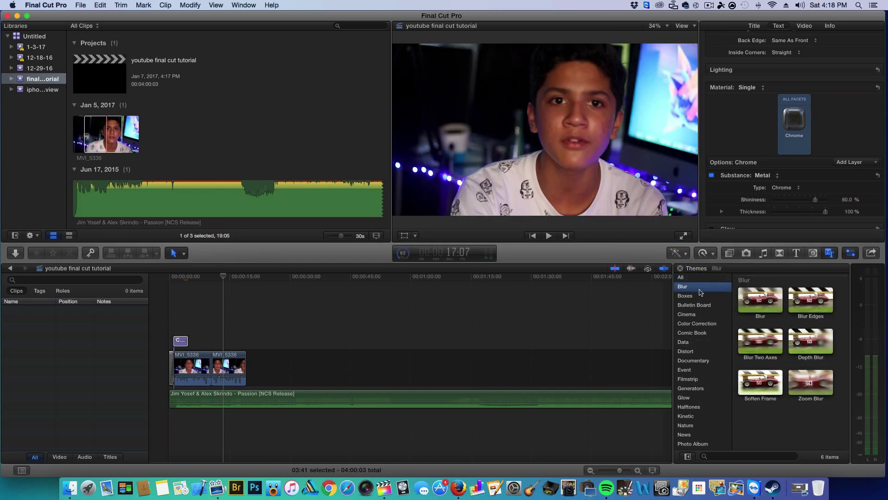
{"action": "left_click", "coordinate": [695, 296]}
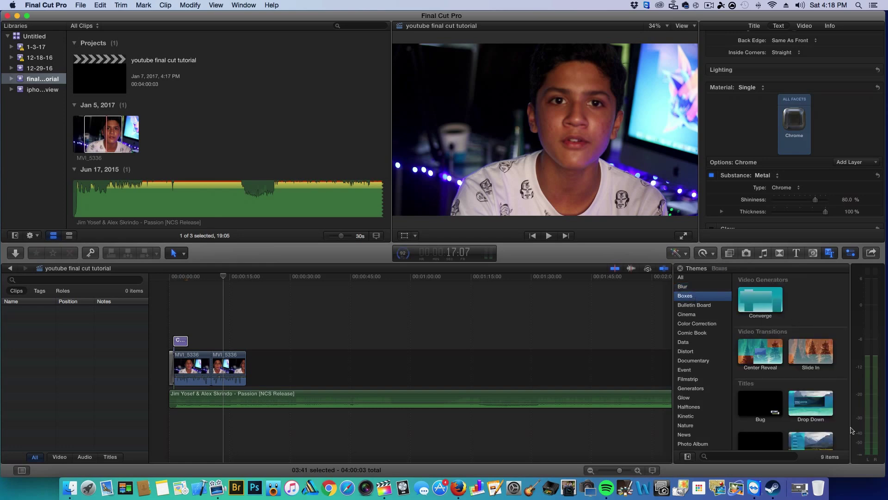
{"action": "scroll", "coordinate": [810, 394], "scroll_direction": "down", "scroll_amount": 3}
{"action": "left_click", "coordinate": [810, 386]}
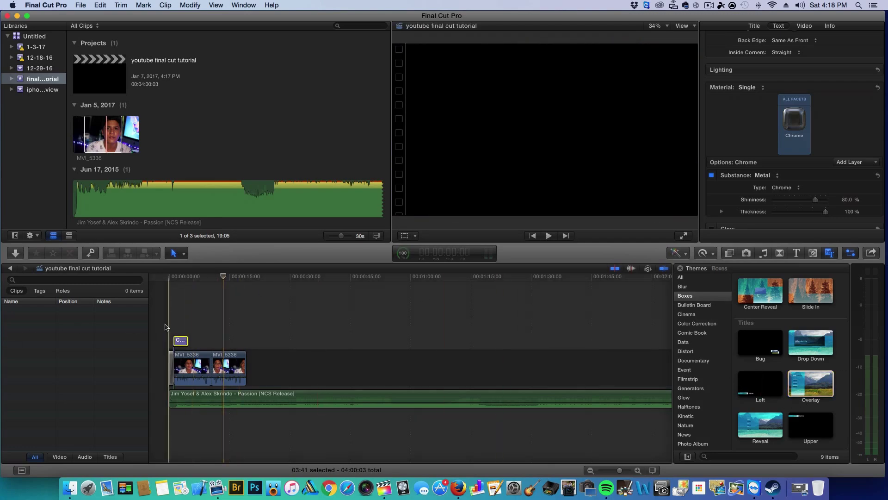
- Return the playhead to the timeline start and switch back and forth between Untitled Project and the youtube final cut tutorial project
{"action": "key", "text": "Home"}
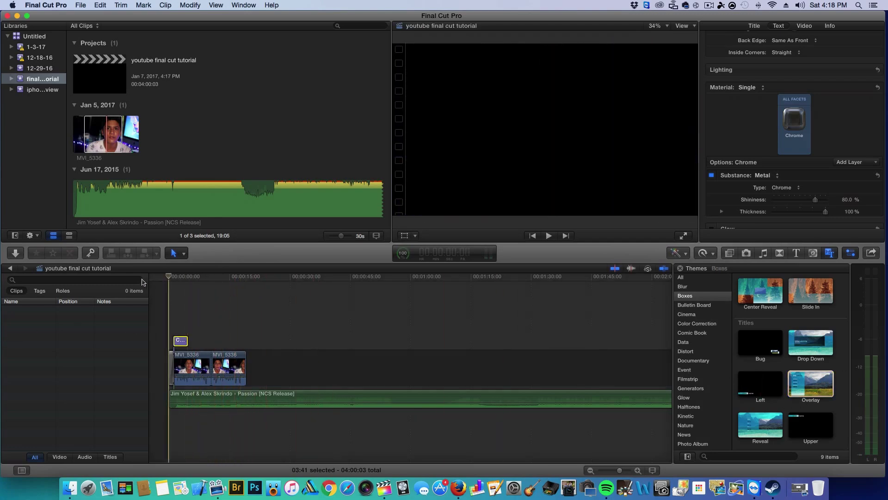
{"action": "left_click", "coordinate": [10, 269]}
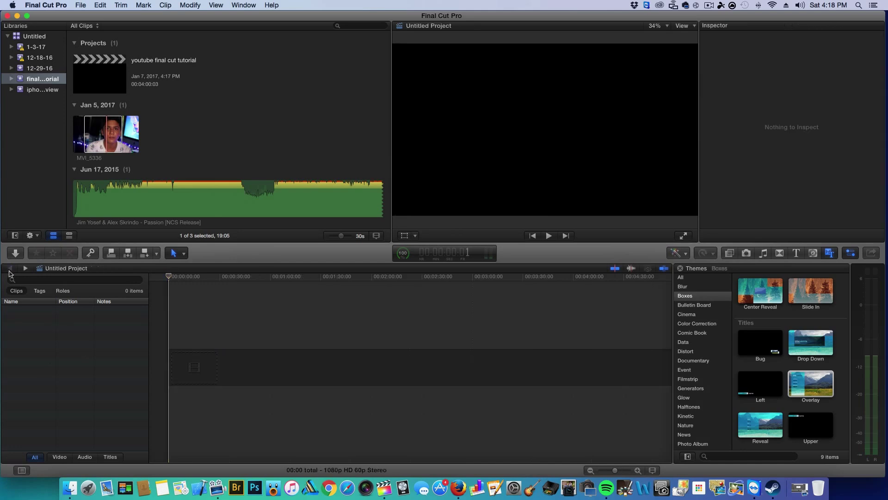
{"action": "left_click", "coordinate": [26, 268]}
{"action": "key", "text": "super+bracketleft"}
{"action": "key", "text": "super+bracketright"}
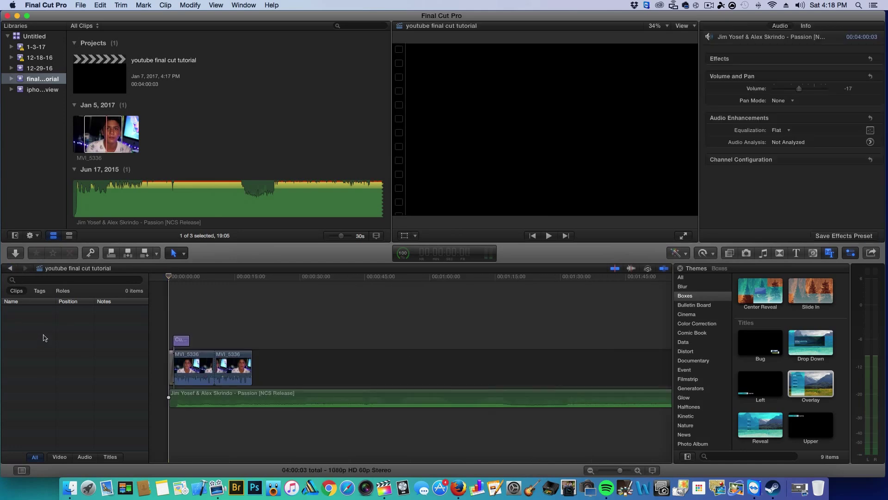
{"action": "left_click", "coordinate": [10, 270]}
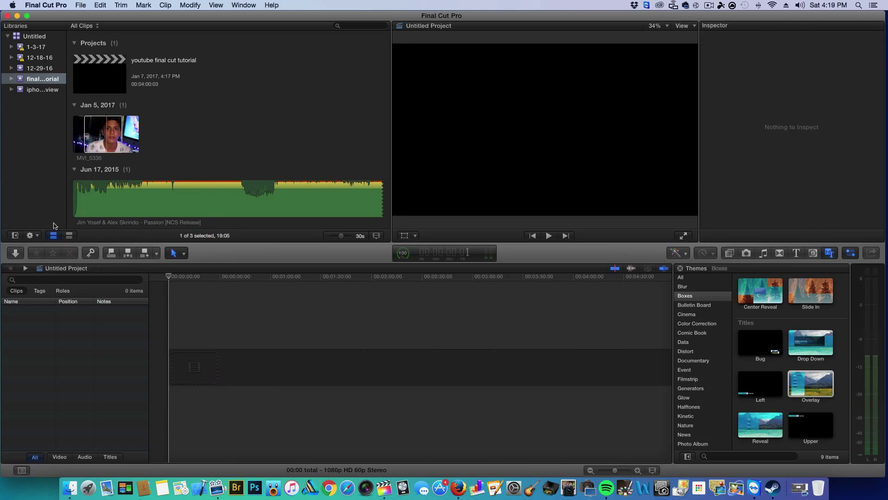
{"action": "left_click", "coordinate": [25, 268]}
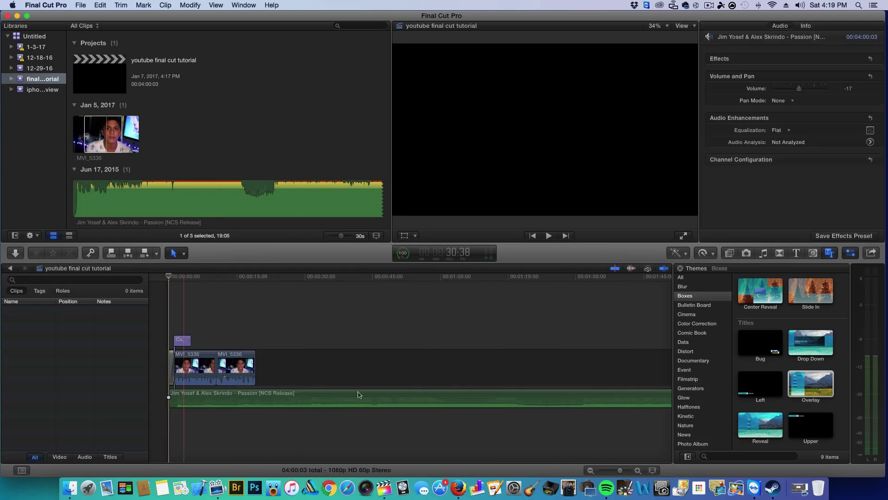
- Look at the keyword editor for the MVI_5336 clip and at the media import window, closing each without changes
{"action": "left_click", "coordinate": [91, 253]}
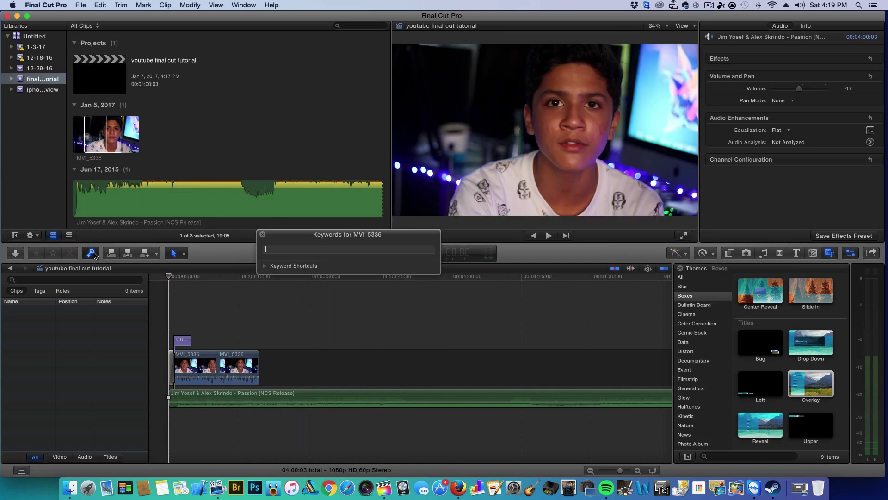
{"action": "left_click", "coordinate": [262, 236]}
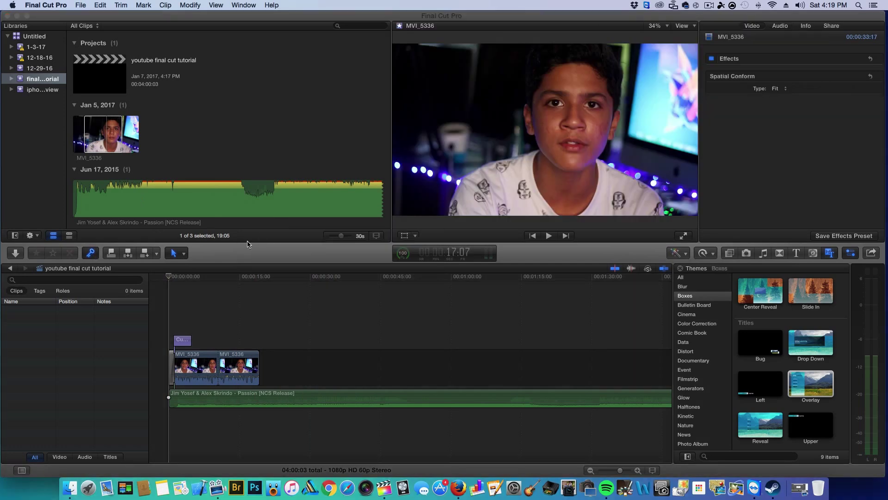
{"action": "left_click", "coordinate": [15, 253]}
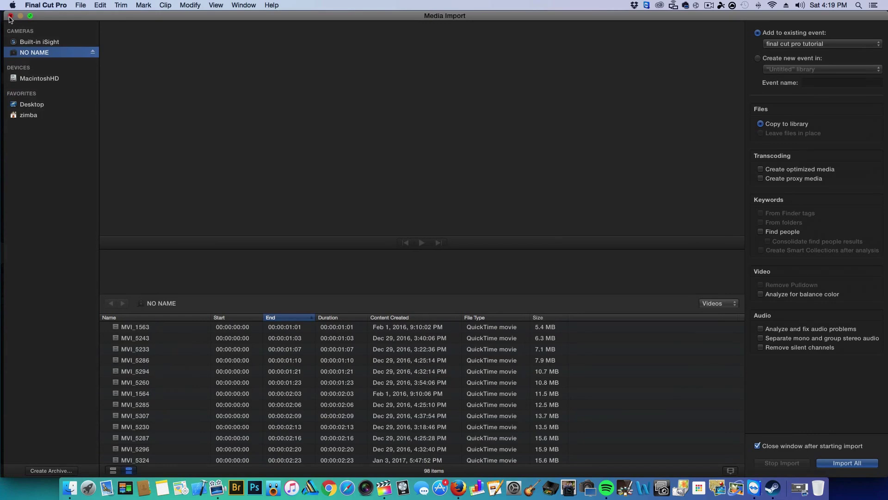
{"action": "left_click", "coordinate": [9, 16]}
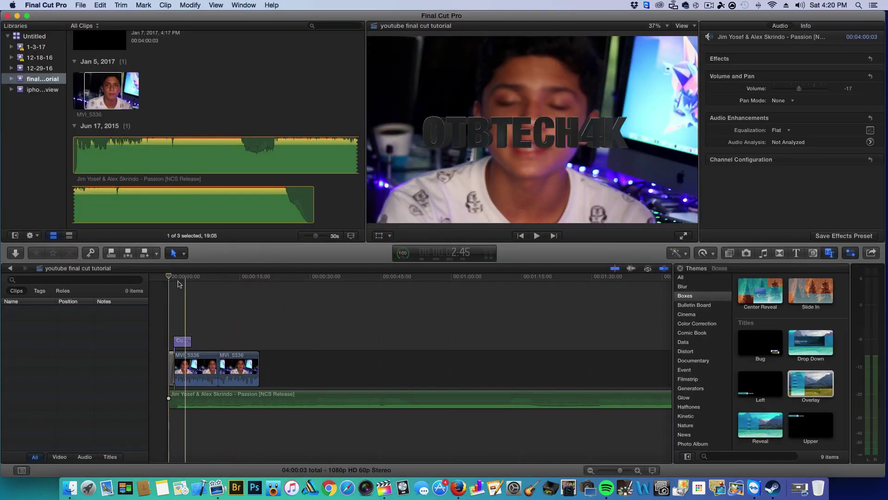
- Play back the opening of the edit and check the list of background tasks
{"action": "key", "text": "space"}
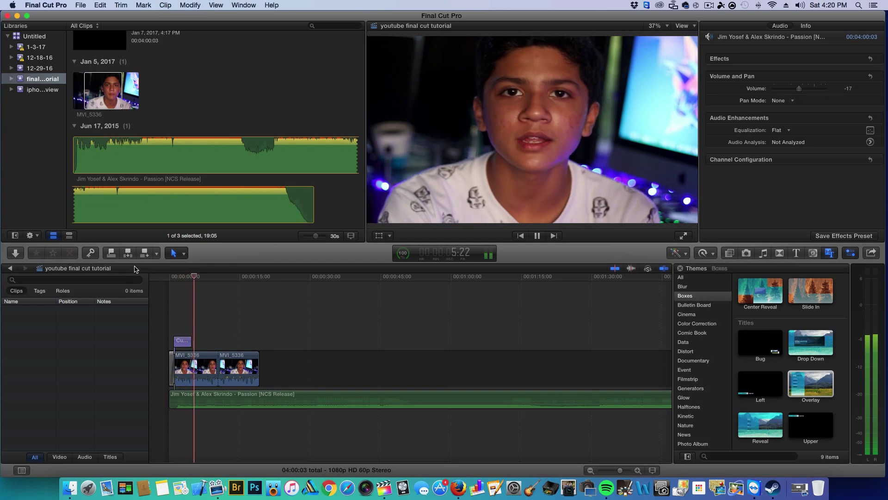
{"action": "key", "text": "space"}
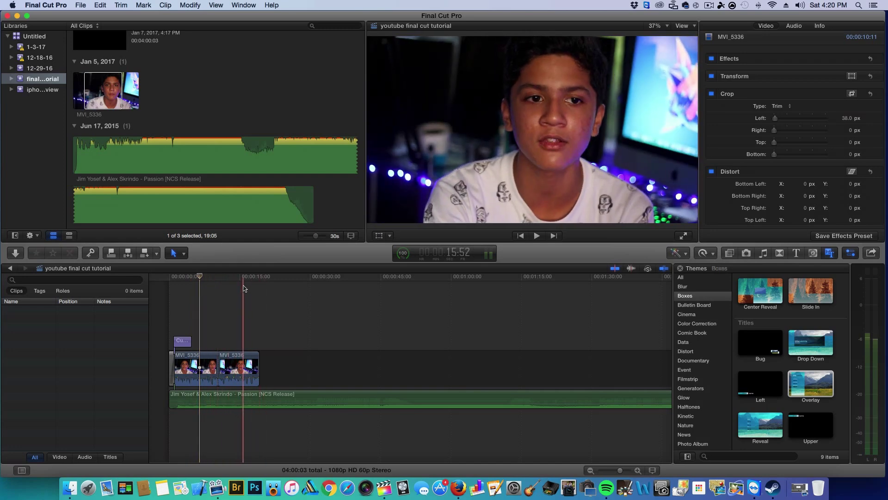
{"action": "left_click", "coordinate": [403, 253]}
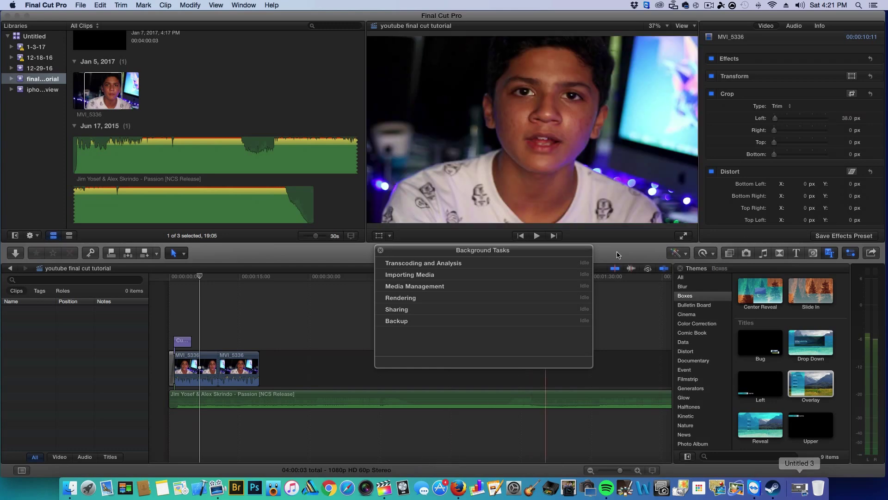
{"action": "left_click", "coordinate": [185, 341]}
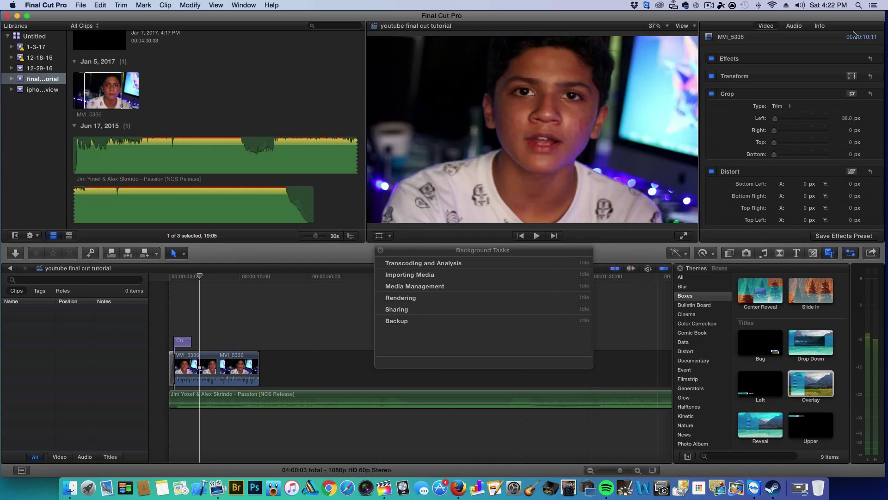
{"action": "left_click", "coordinate": [382, 250]}
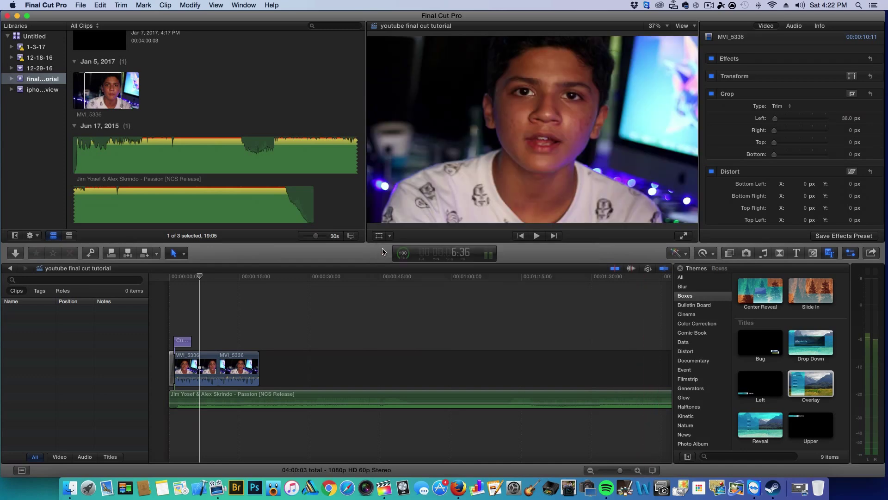
- Return the playhead to the start and export the project as a master file named youtube final cut tutorial to the Desktop
{"action": "left_click", "coordinate": [191, 276]}
{"action": "key", "text": "Home"}
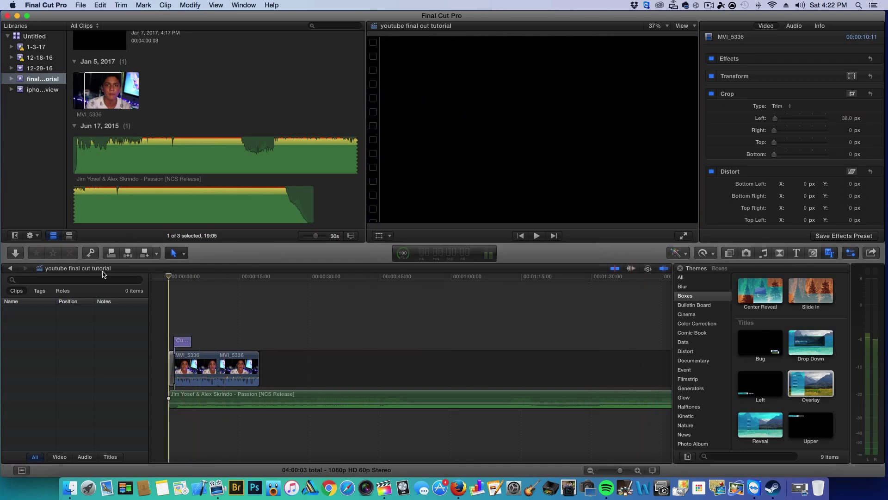
{"action": "left_click", "coordinate": [95, 220]}
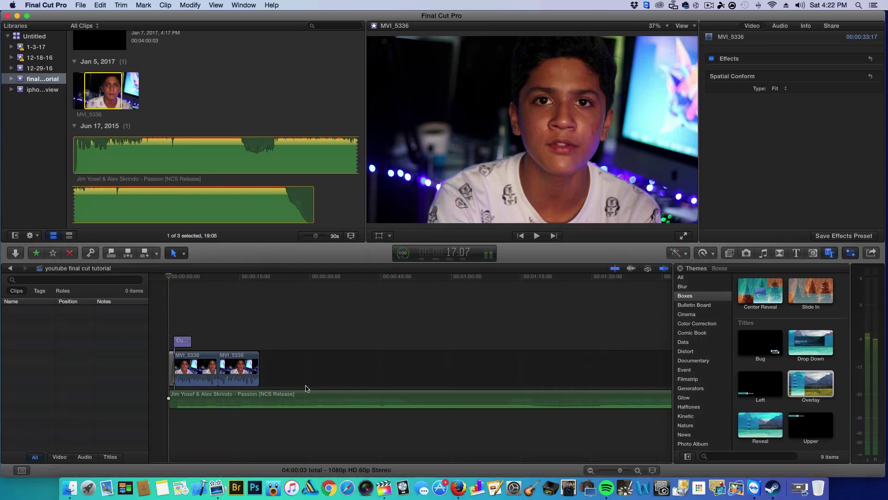
{"action": "left_click", "coordinate": [80, 5]}
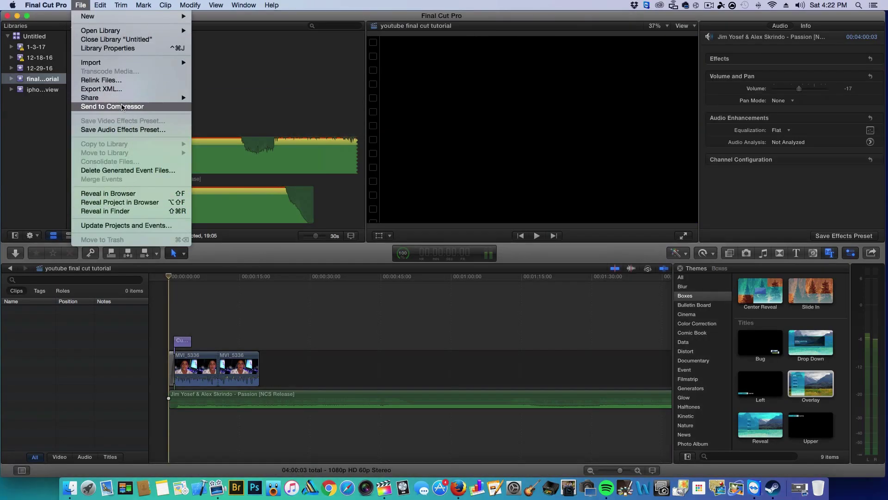
{"action": "mouse_move", "coordinate": [163, 98]}
{"action": "mouse_move", "coordinate": [129, 98]}
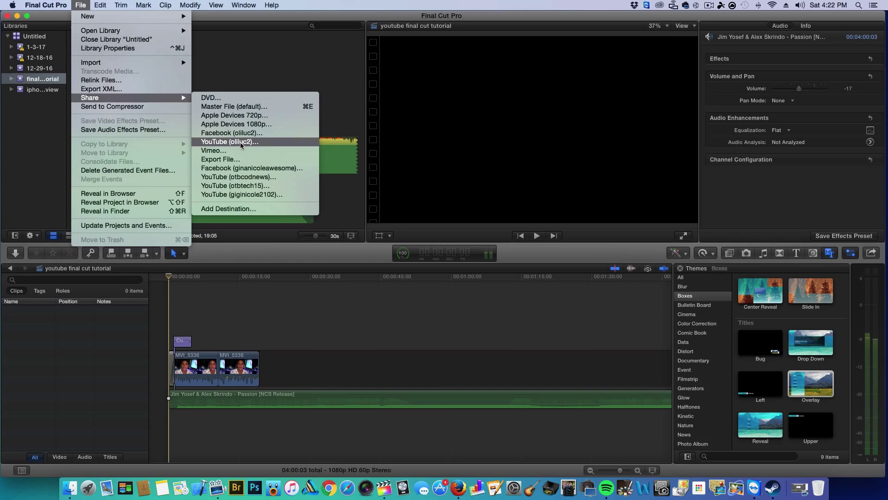
{"action": "left_click", "coordinate": [272, 108]}
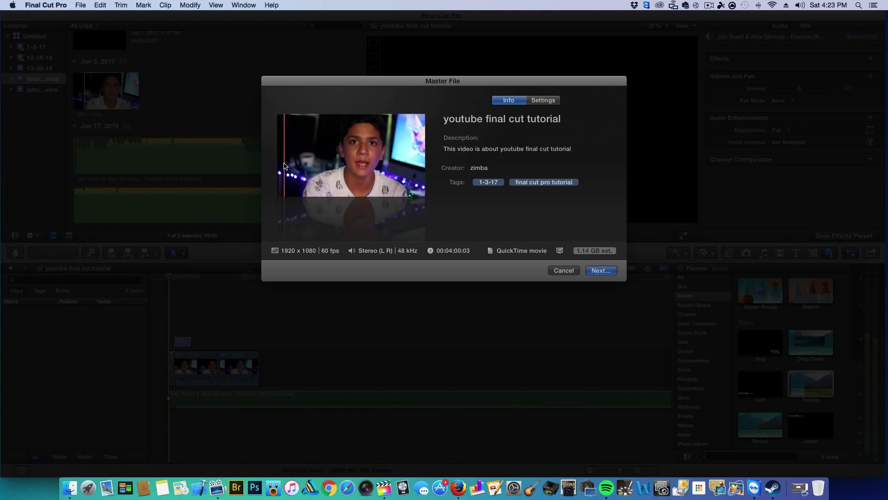
{"action": "left_click", "coordinate": [518, 119]}
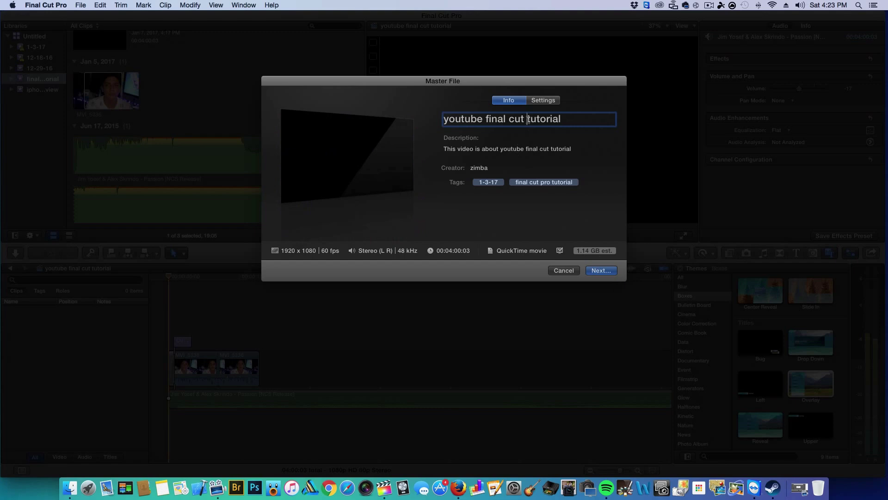
{"action": "left_click", "coordinate": [603, 271]}
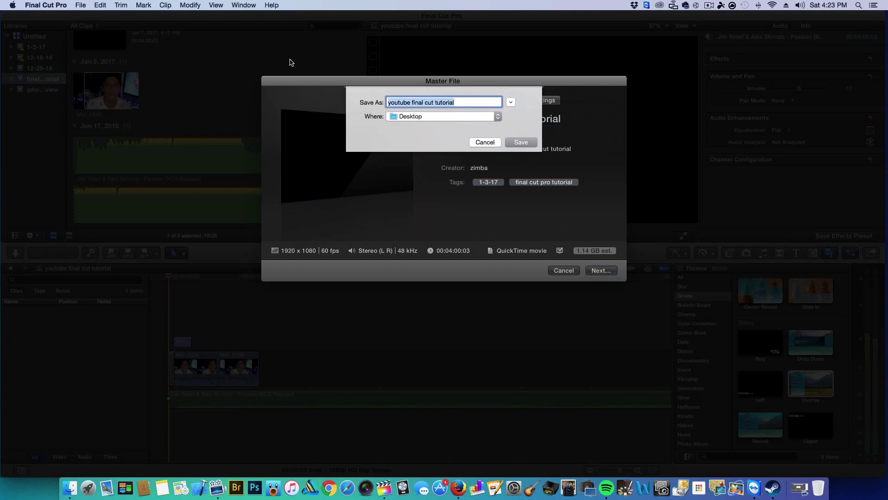
{"action": "left_click", "coordinate": [522, 143]}
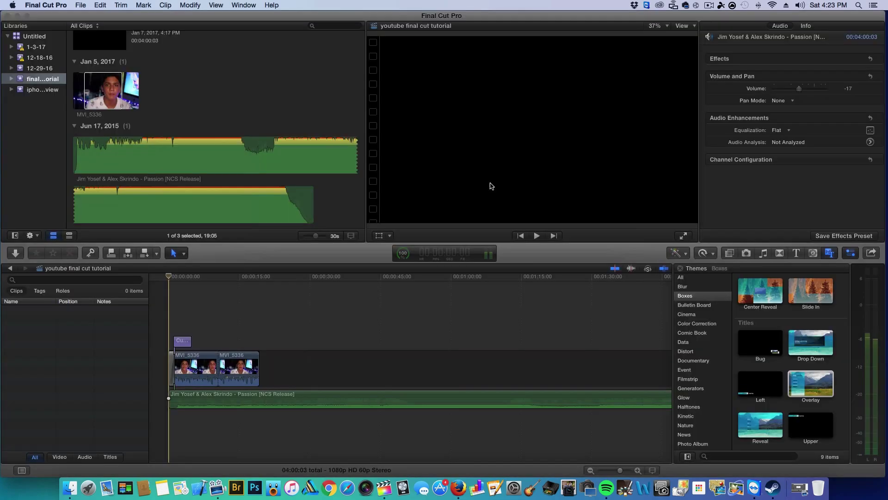
- Check the export's sharing progress in the background tasks, and close the task list
{"action": "left_click", "coordinate": [402, 253]}
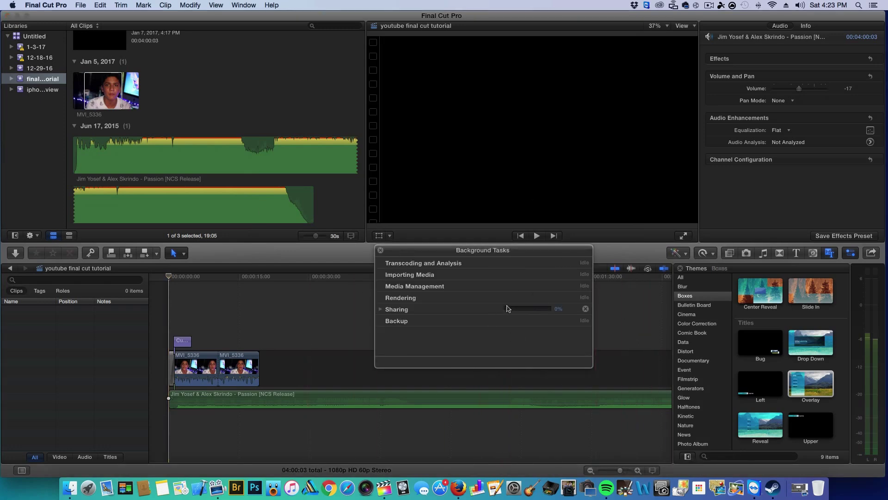
{"action": "left_click", "coordinate": [380, 250]}
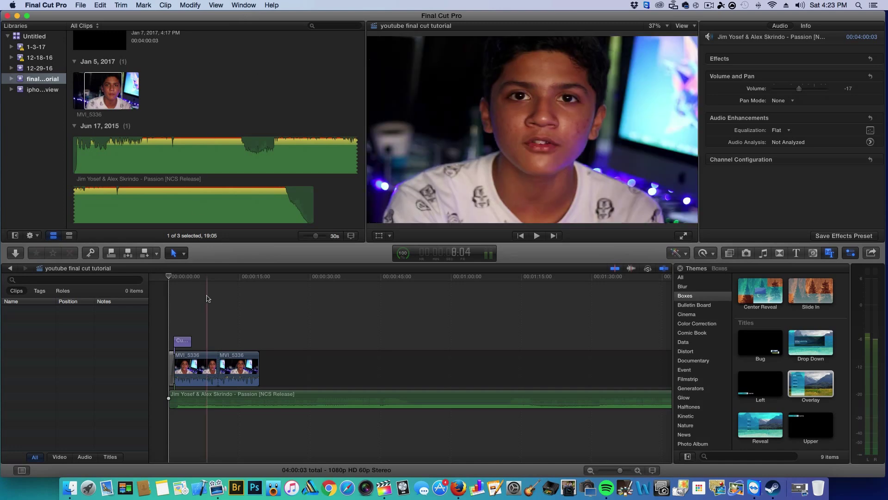
{"action": "left_click", "coordinate": [210, 308]}
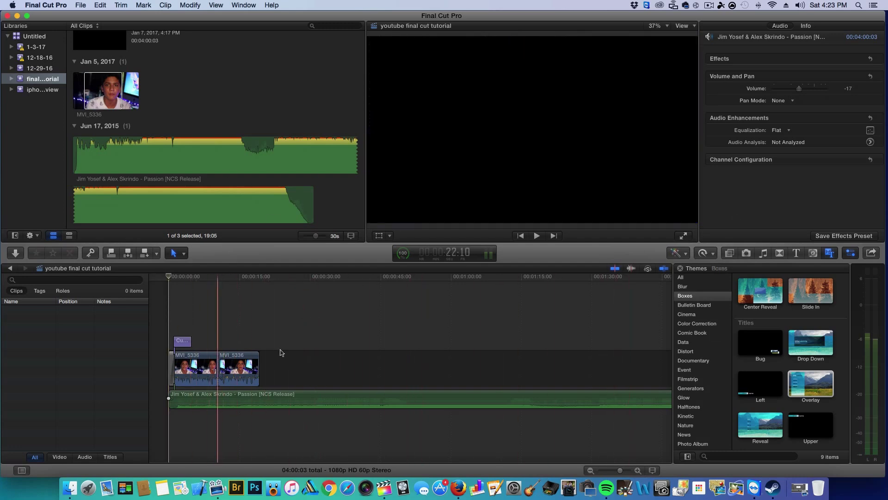
{"action": "left_click", "coordinate": [87, 186]}
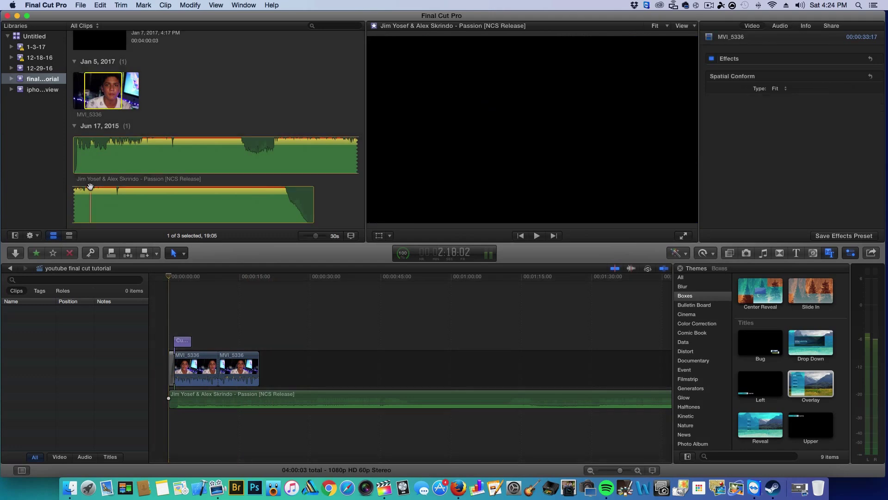